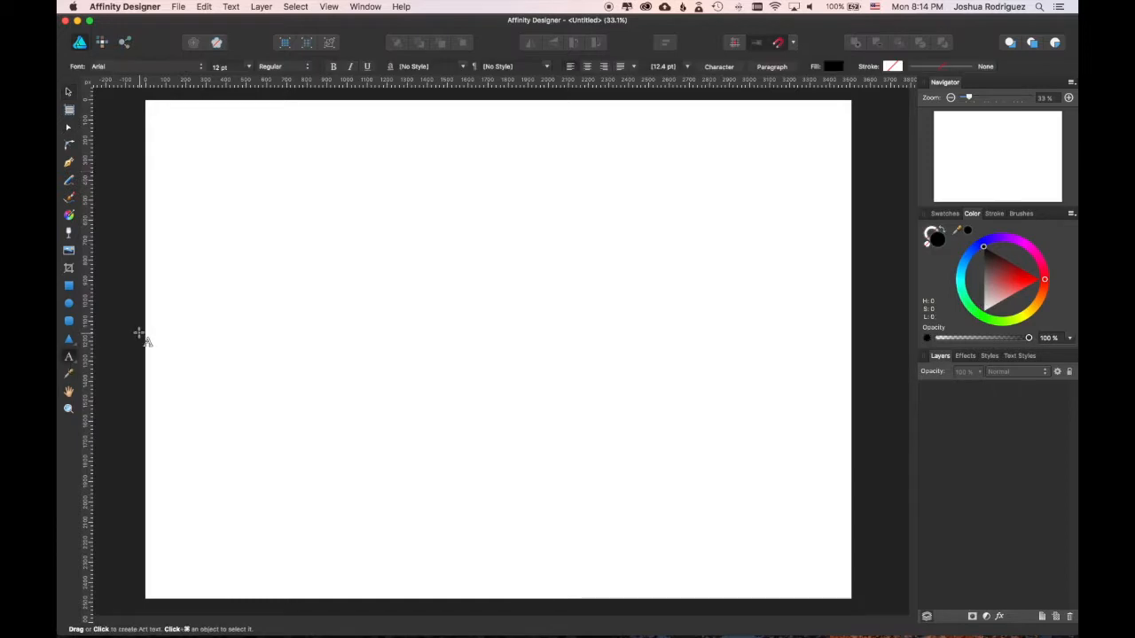
Step: Add the art text "bold" near the middle of the page
left_click(69, 92)
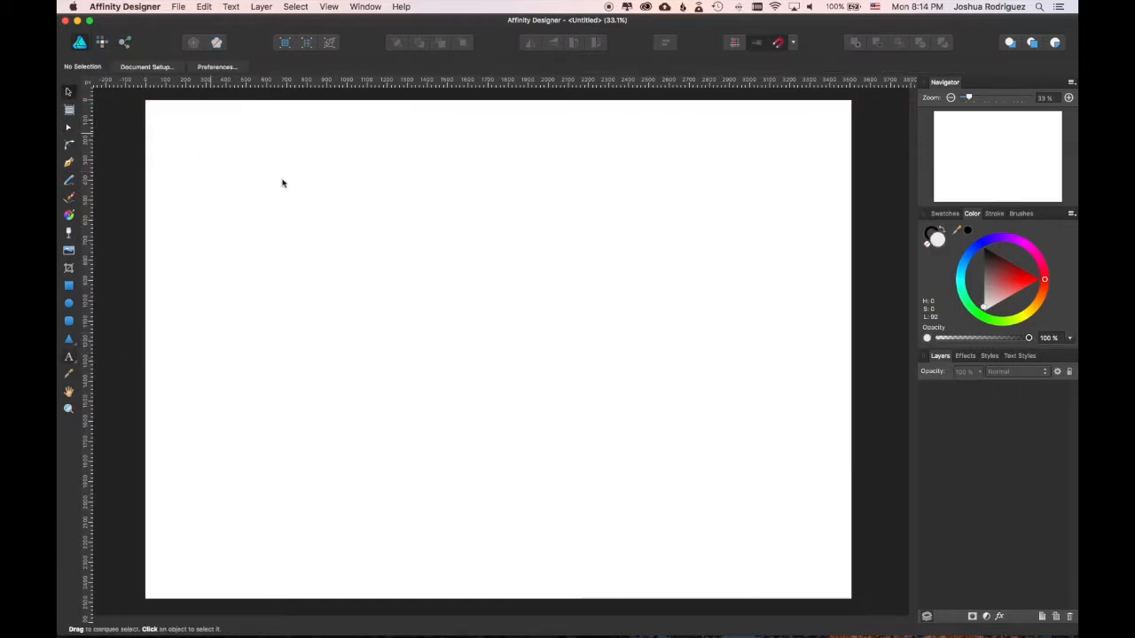
key("t")
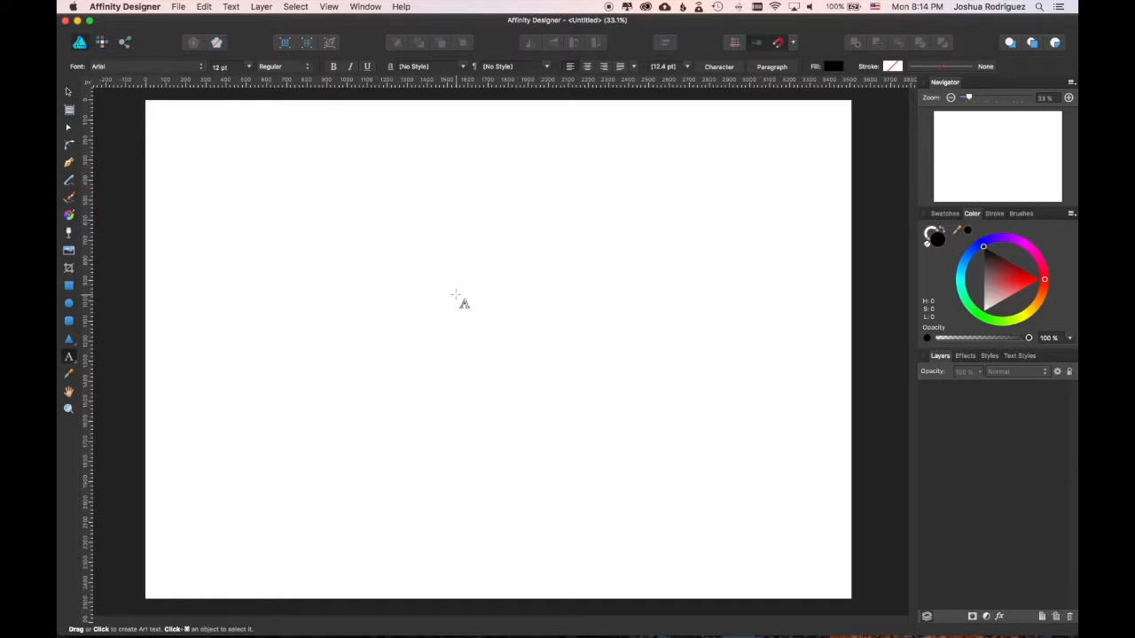
left_click(464, 289)
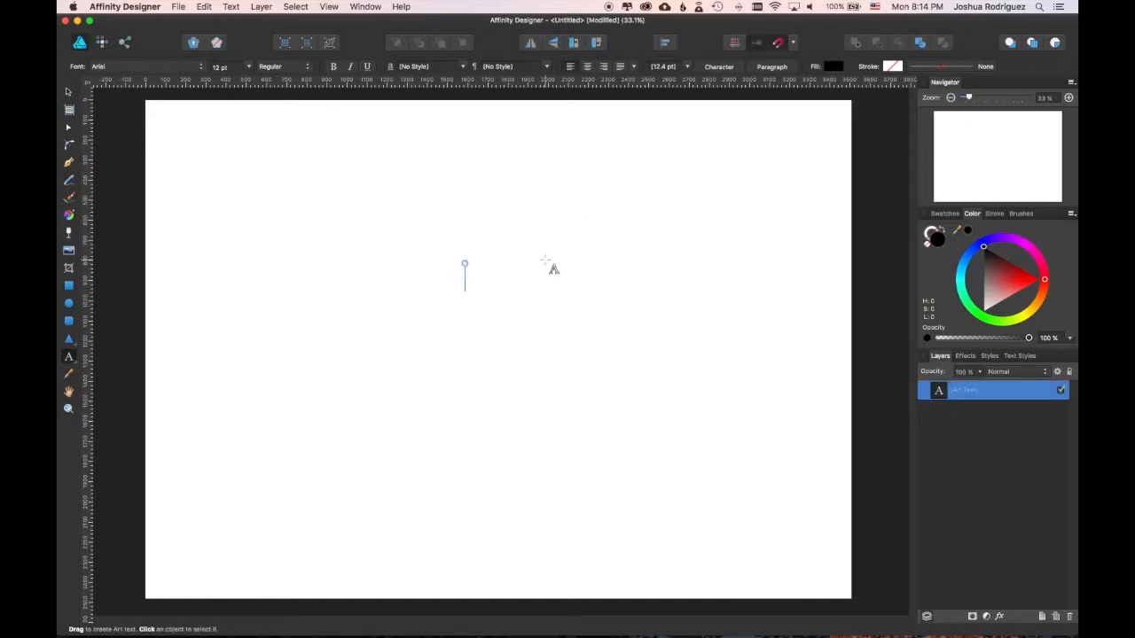
type("bold")
key("Escape")
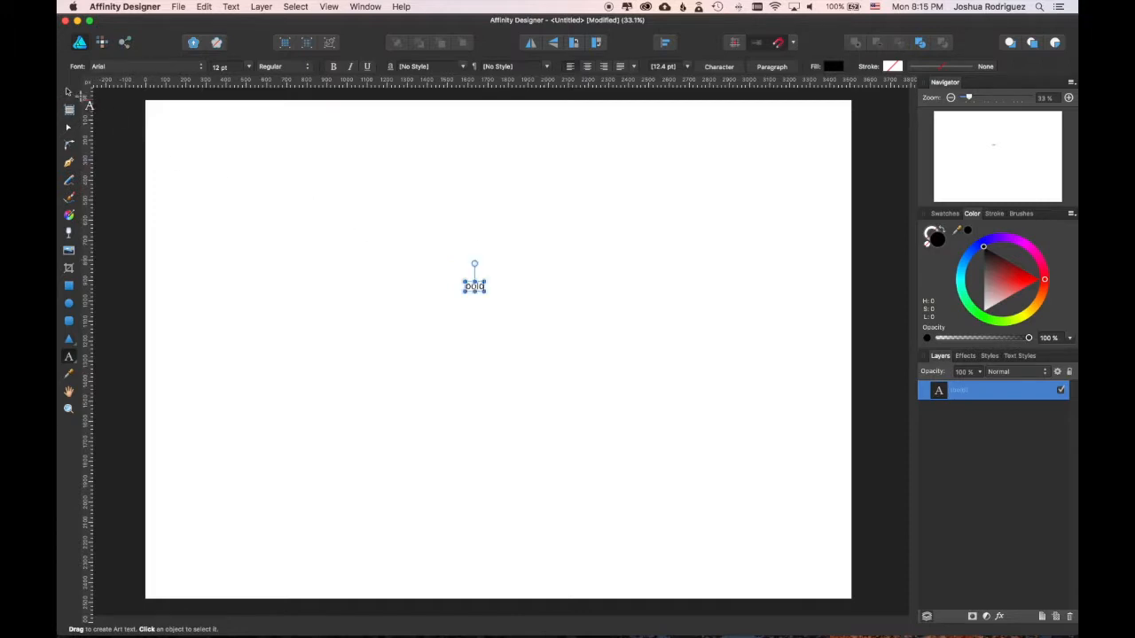
Step: Enlarge the "bold" text to about 166.6 pt and place it slightly above the page's centre
left_click(69, 93)
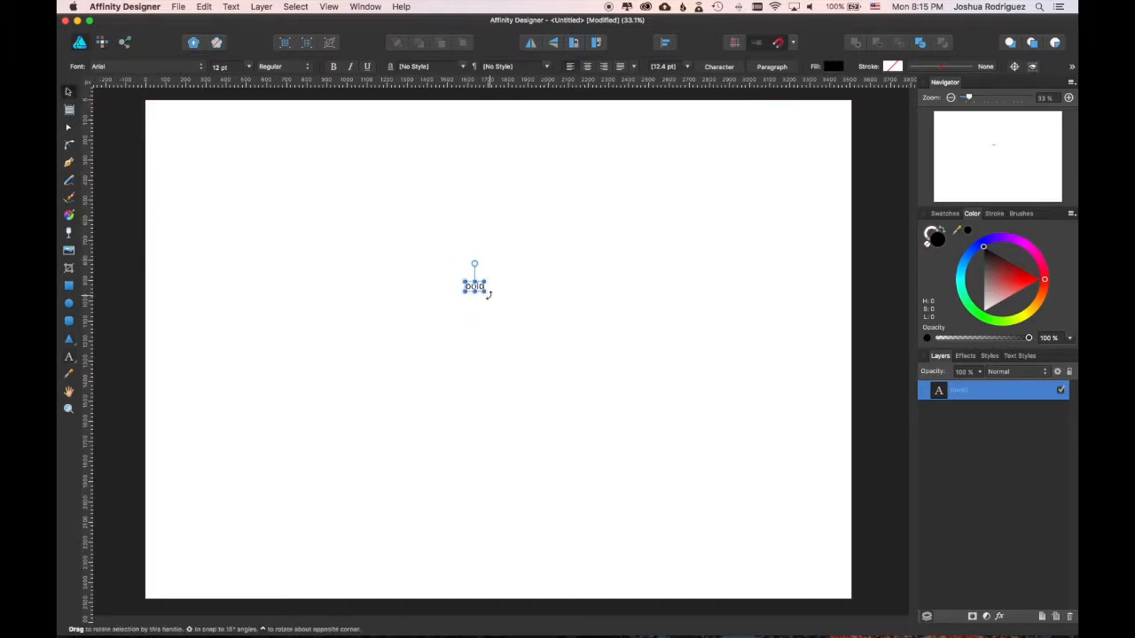
left_click_drag(485, 292, 696, 468)
left_click_drag(659, 366, 543, 333)
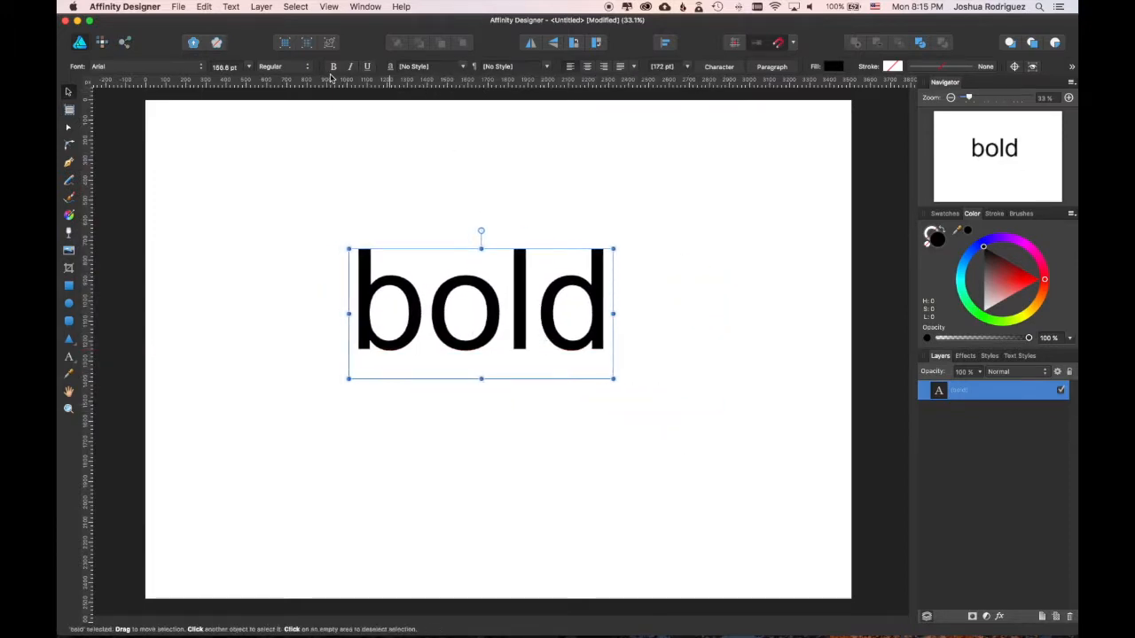
Step: Set the font of the "bold" text to Galano Grotesque DEMO
left_click(197, 69)
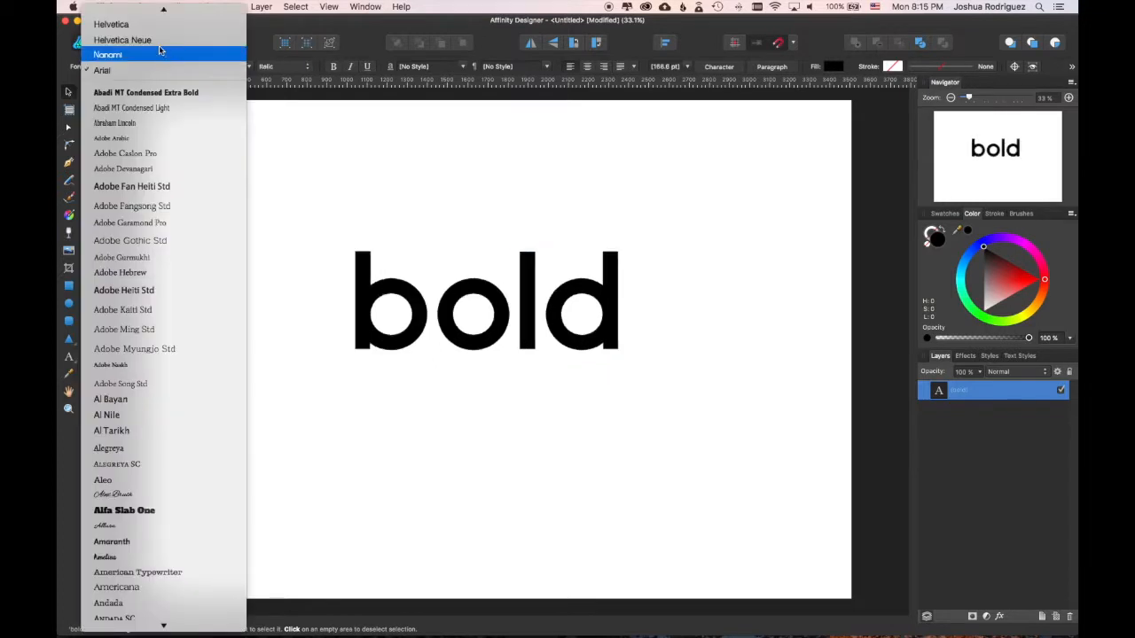
scroll(147, 44, "up", 2)
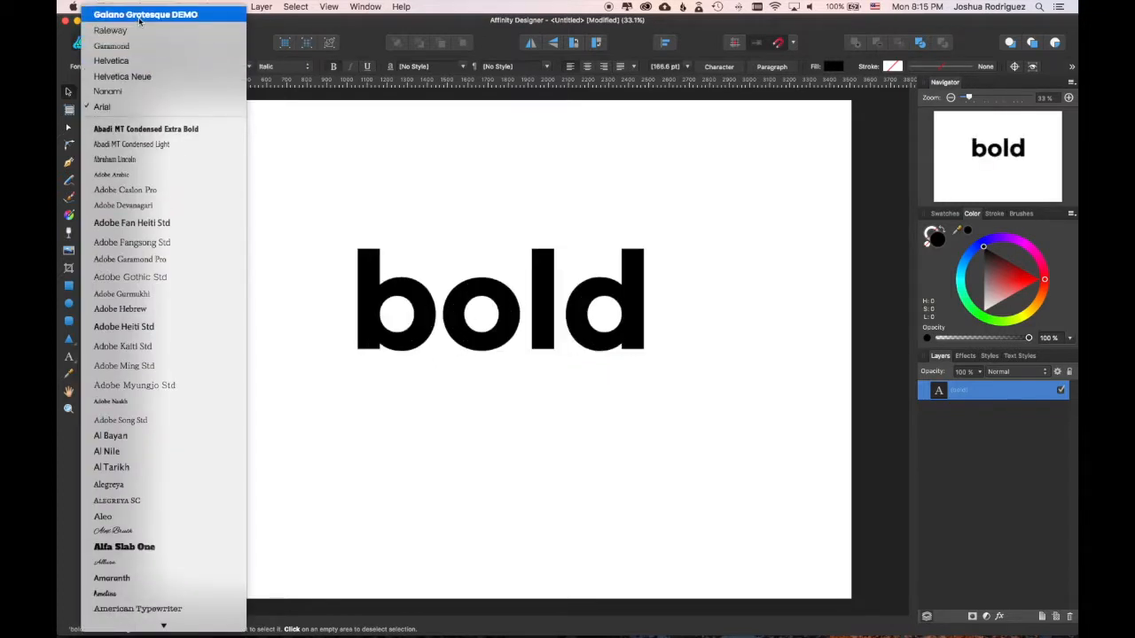
left_click(139, 18)
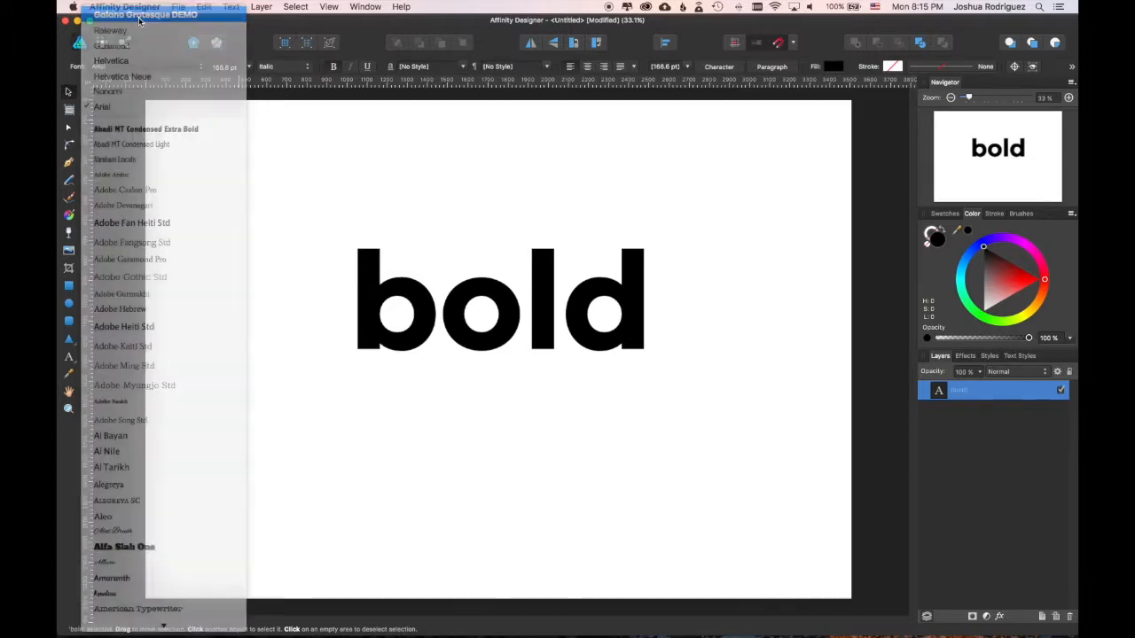
Step: Set the tracking of the whole word "bold" to -20 ‰
double_click(443, 321)
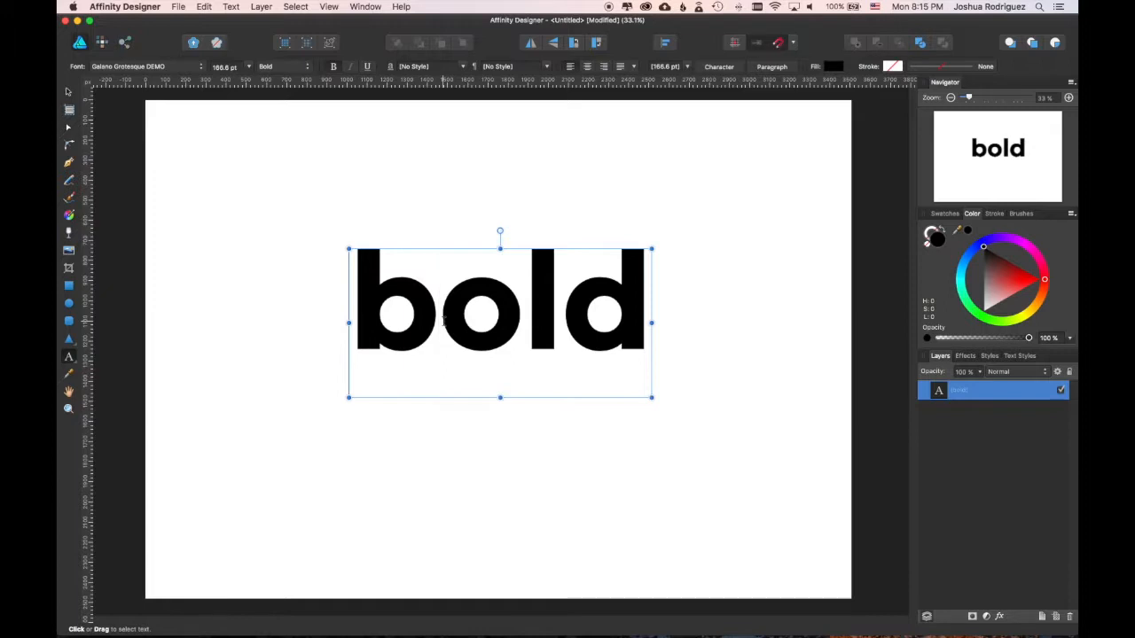
left_click_drag(363, 306, 648, 312)
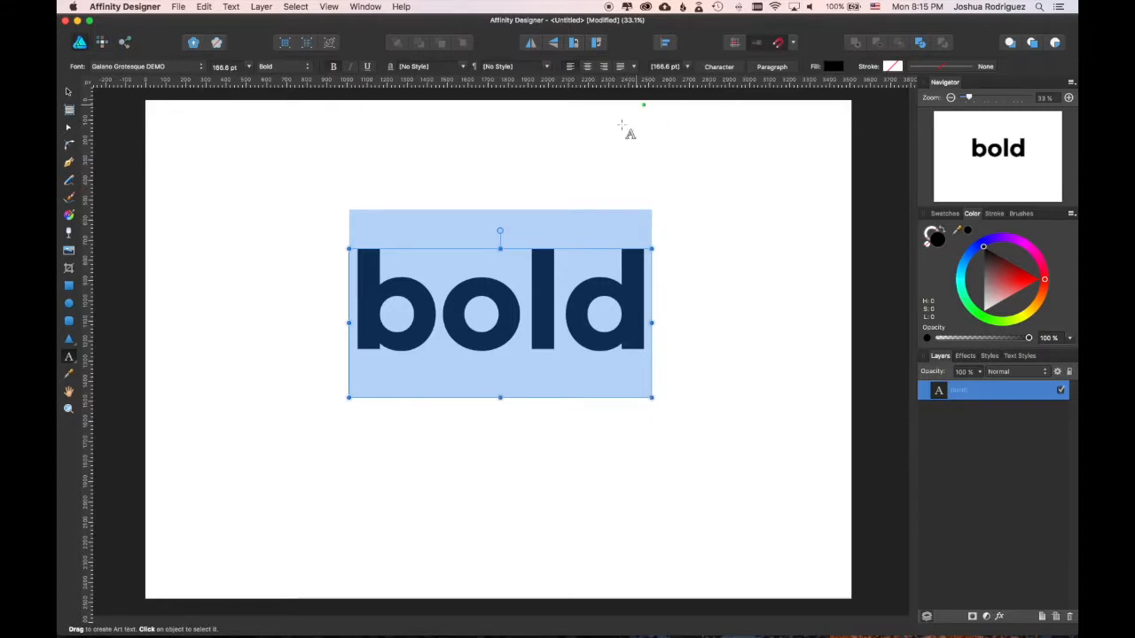
left_click(69, 92)
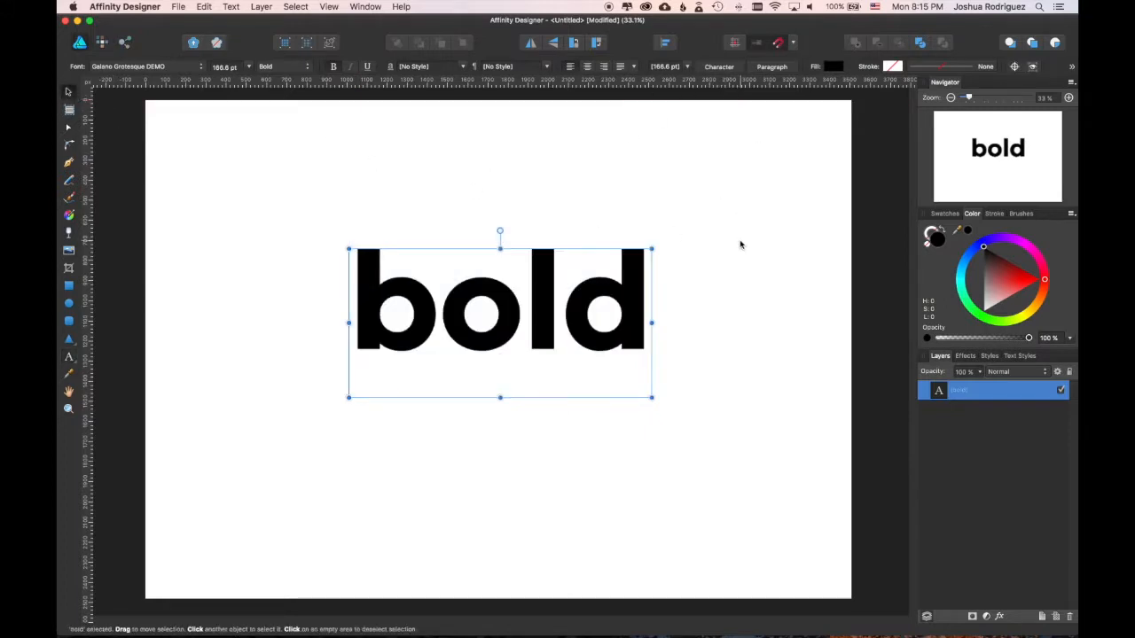
left_click(710, 71)
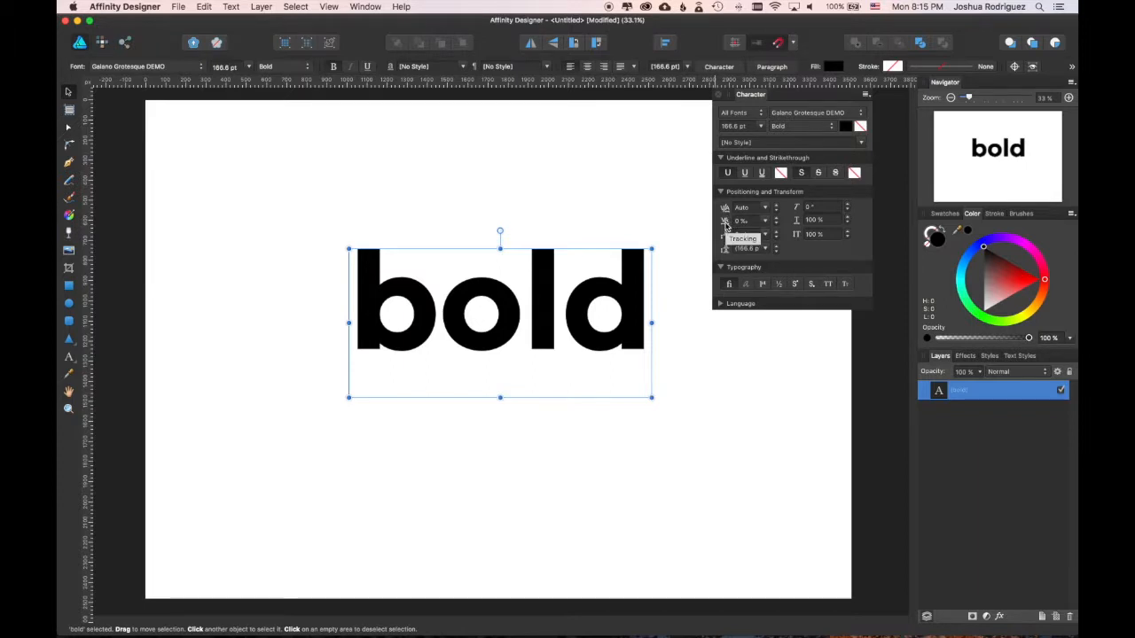
left_click(764, 222)
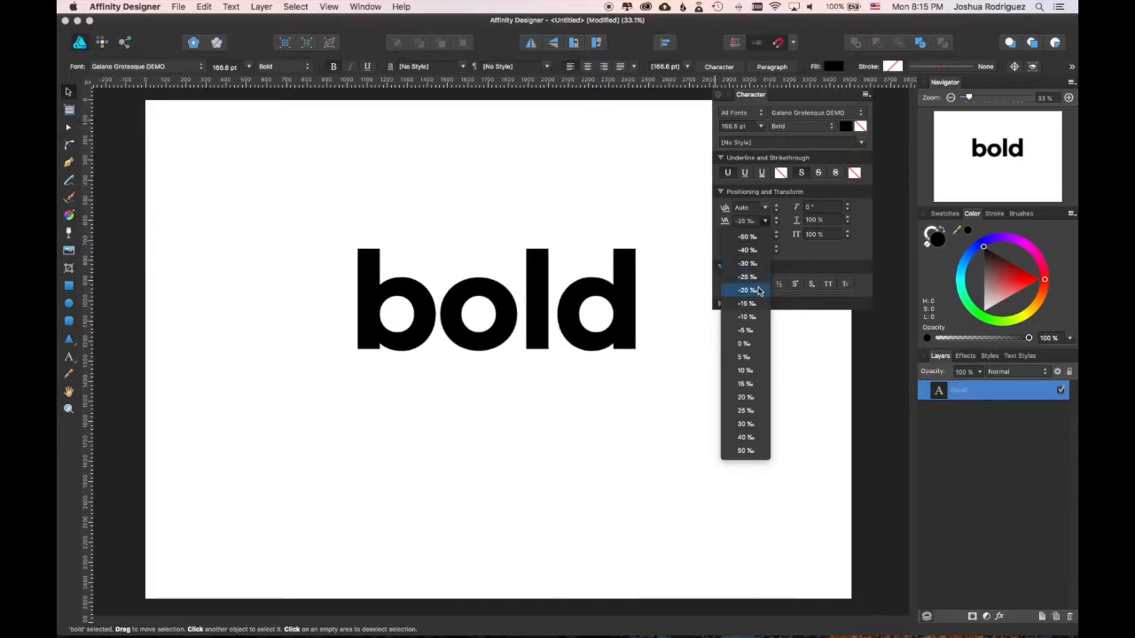
left_click(758, 290)
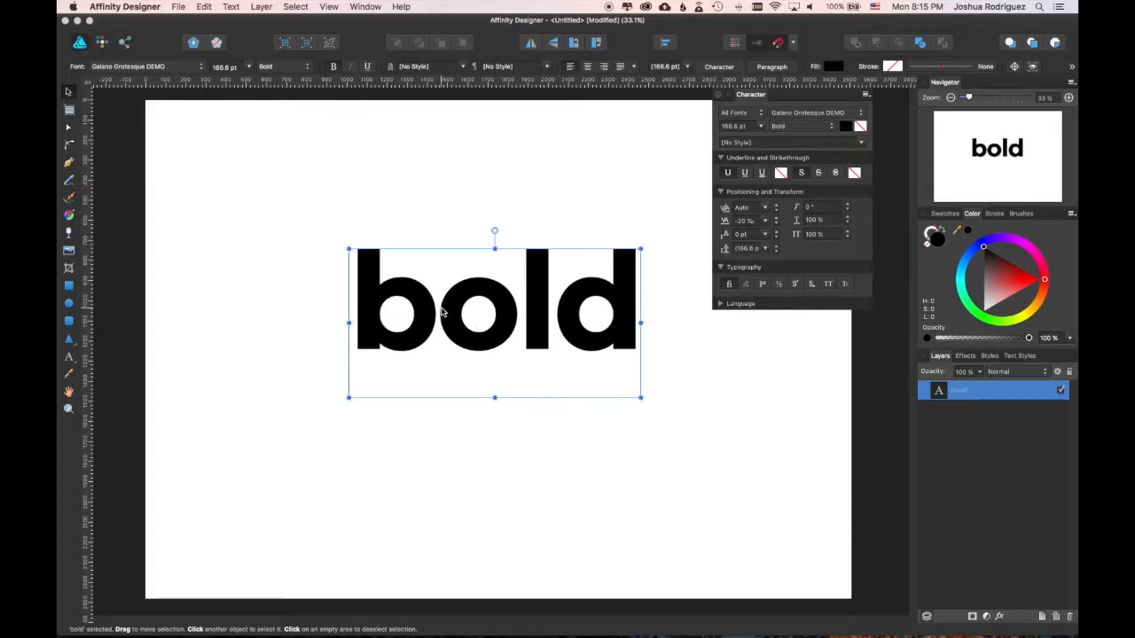
double_click(519, 313)
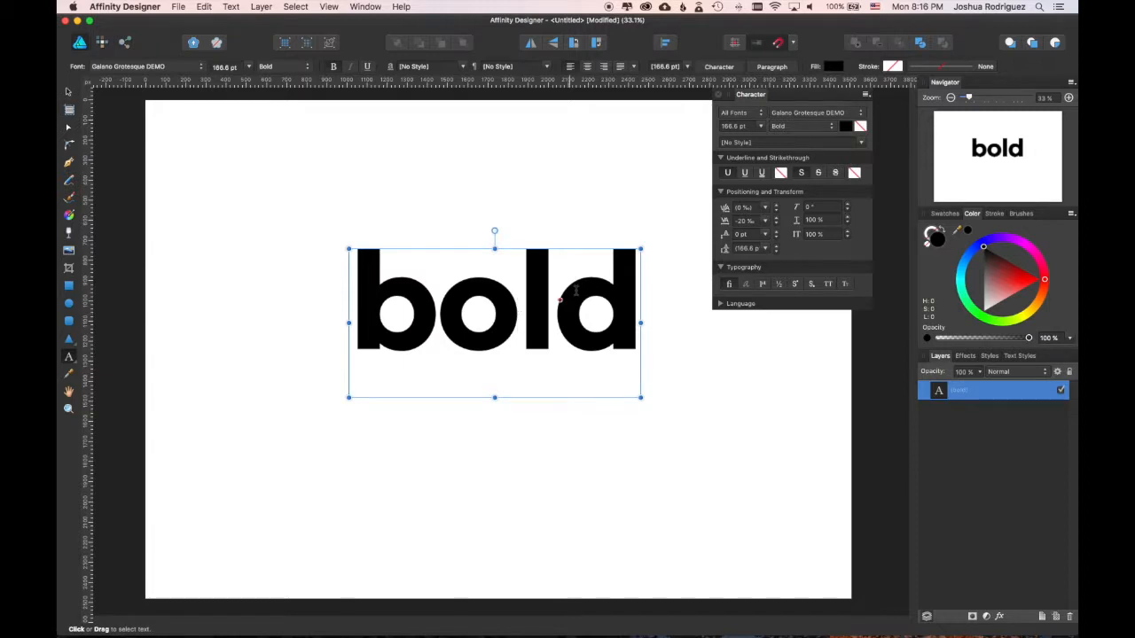
left_click(765, 208)
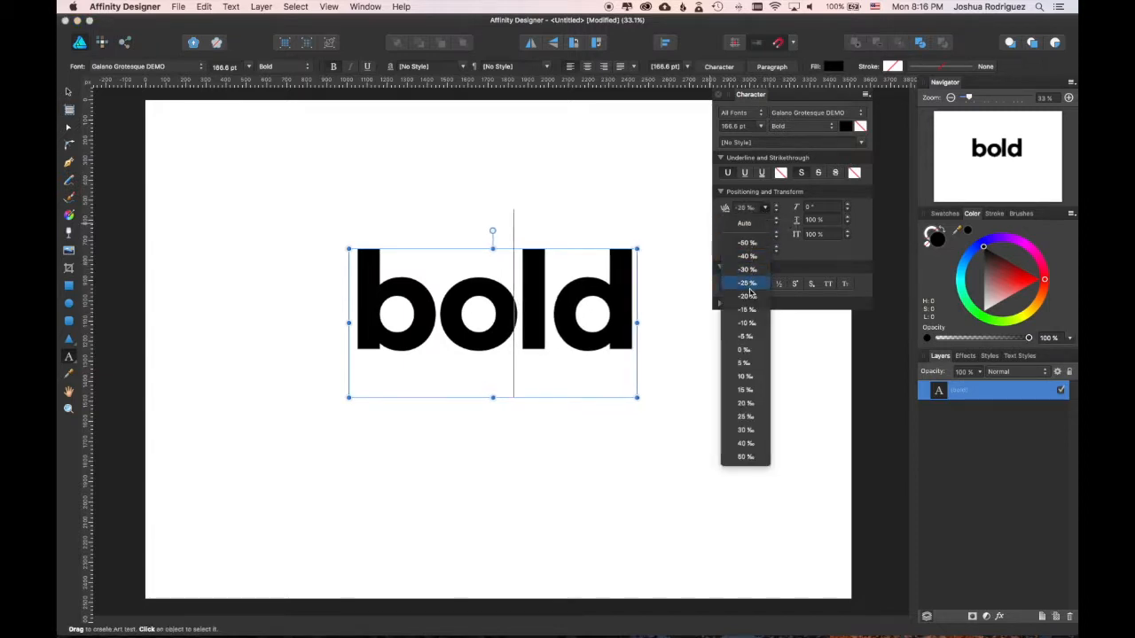
left_click(521, 312)
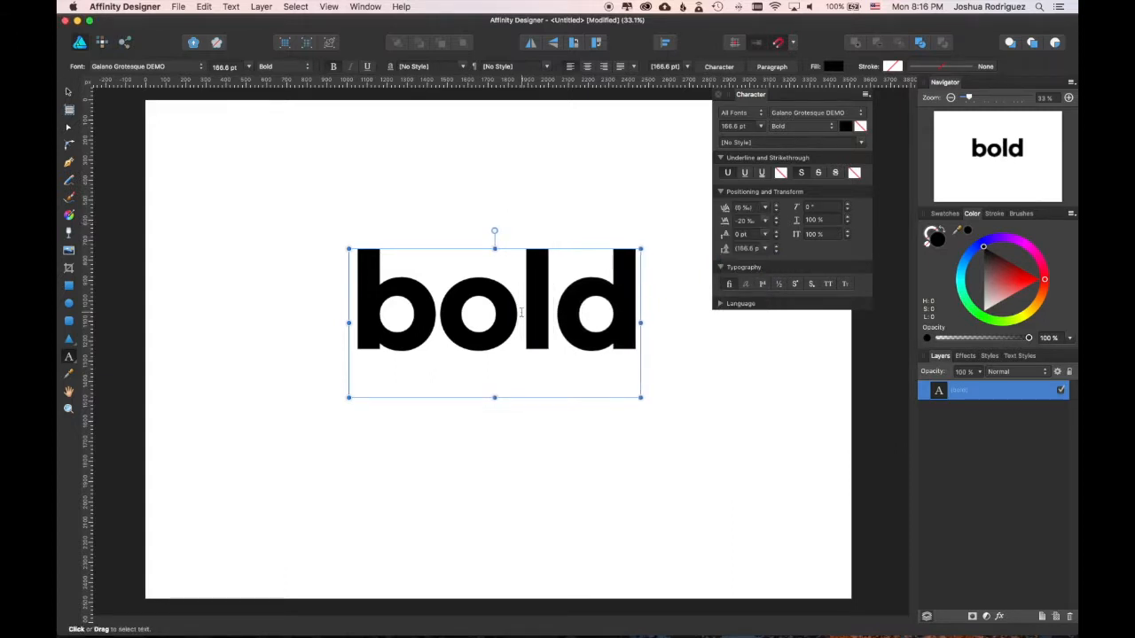
Step: Widen the kerning between the letters o and l to 400 ‰
left_click(517, 215)
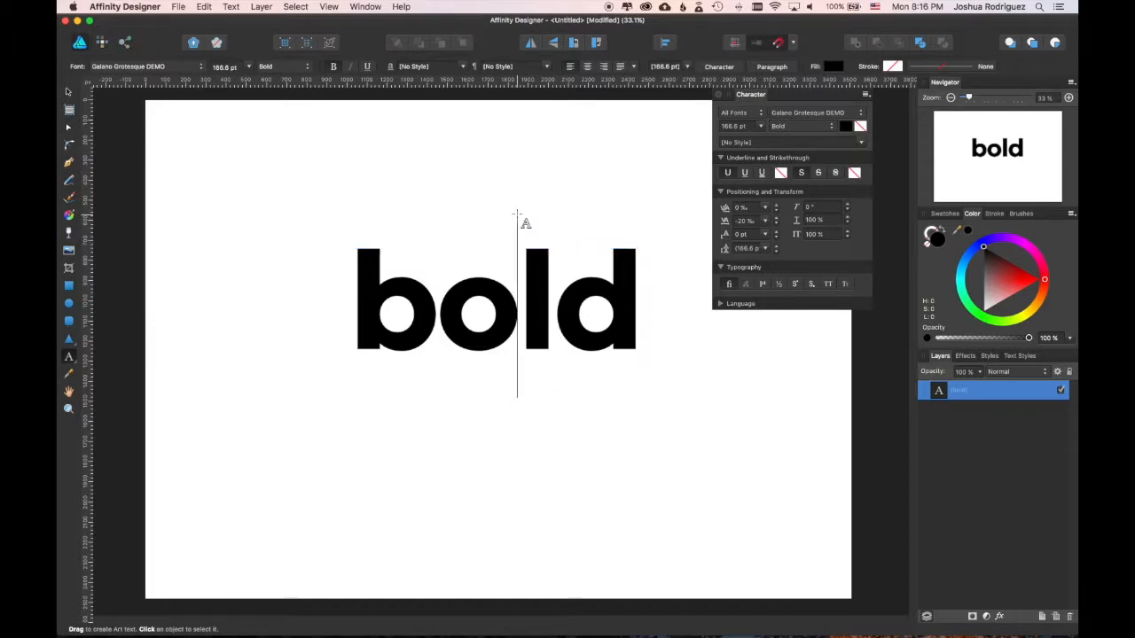
key("alt+Right")
key("alt+Right")
key("alt+Right")
key("alt+Right")
key("alt+Right")
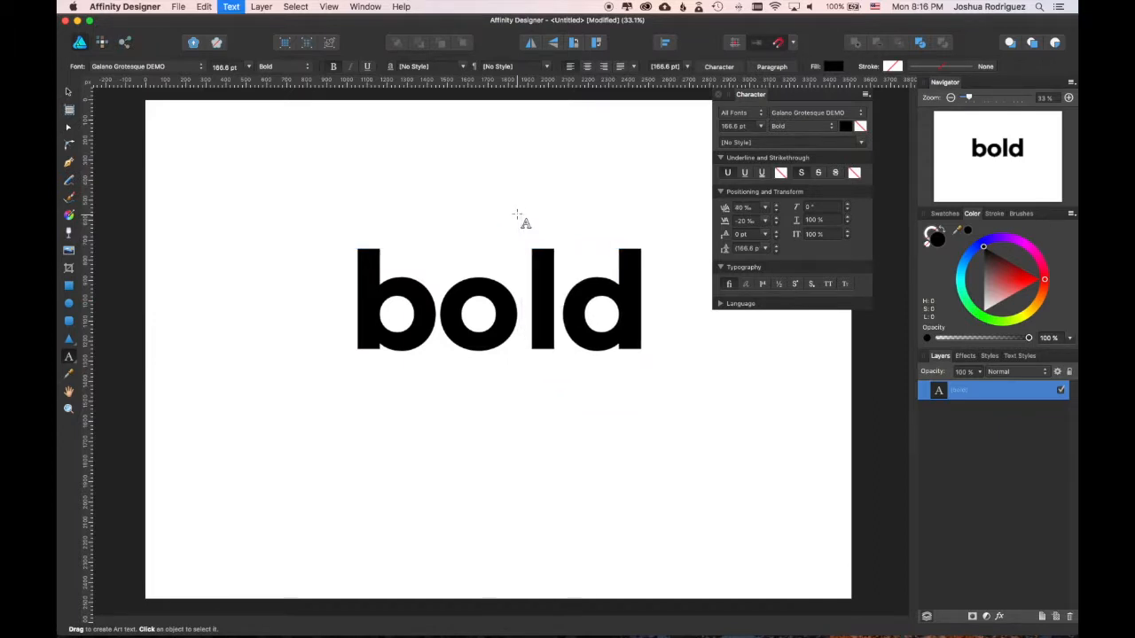
key("alt+Right")
key("alt+Right")
key("alt+Right")
key("alt+Right")
key("alt+Right")
key("alt+Right")
key("alt+Right")
key("alt+Right")
key("alt+Right")
key("alt+Right")
key("alt+Right")
key("alt+Right")
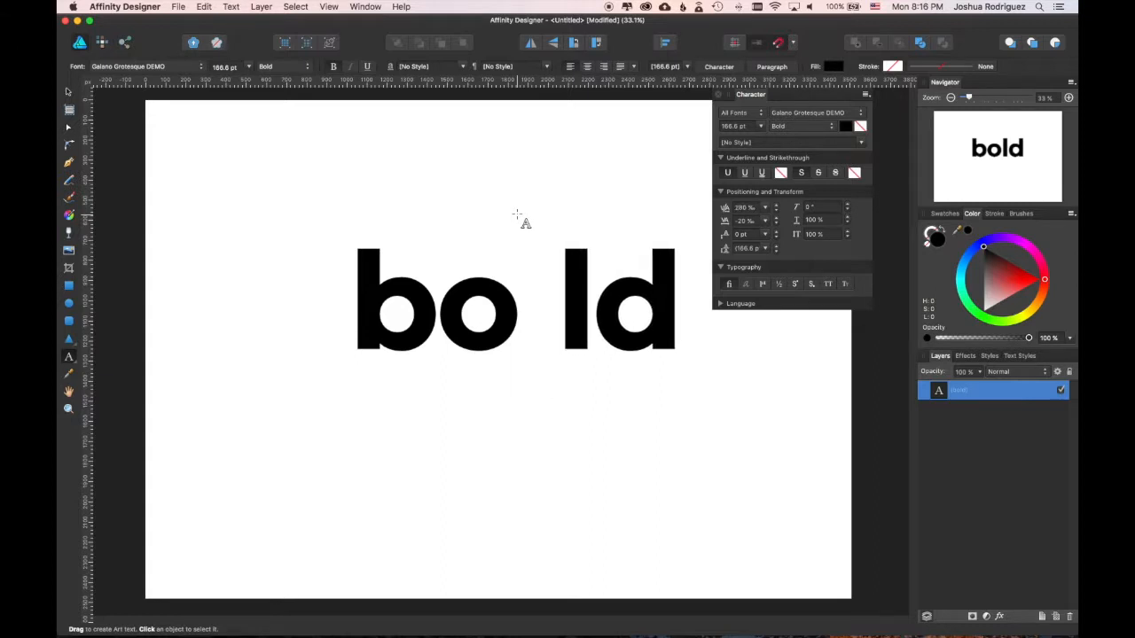
key("alt+Right")
key("alt+Right")
key("alt+Right")
key("alt+Right")
key("alt+Right")
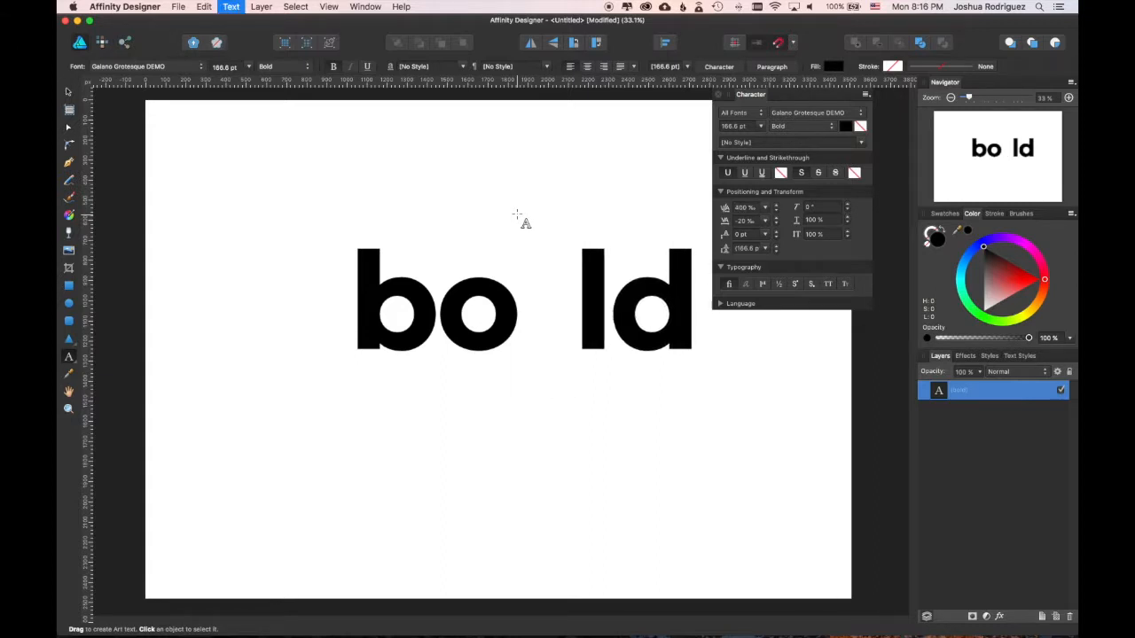
Step: Tighten the kerning between the letters o and l to -30 ‰
key("alt+Left")
key("alt+Left")
key("alt+Left")
key("alt+Left")
key("alt+Left")
key("alt+Left")
key("alt+Left")
key("alt+Left")
key("alt+Left")
key("alt+Left")
key("alt+Left")
key("alt+Left")
key("alt+Left")
key("alt+Left")
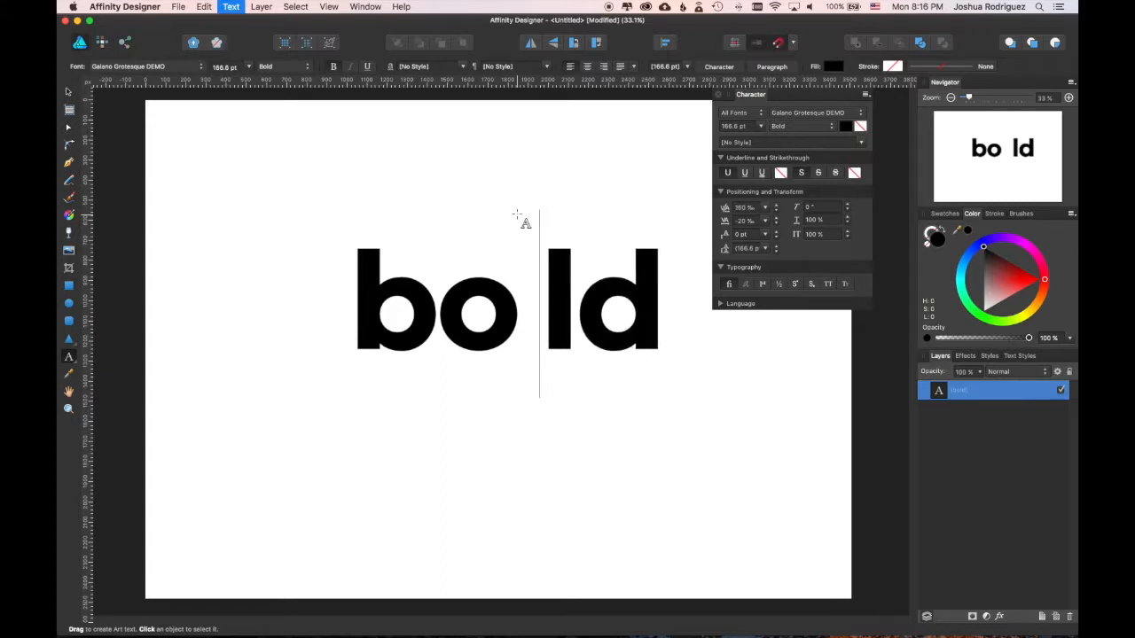
key("alt+Left")
key("alt+Left")
key("alt+Left")
key("alt+Left")
key("alt+Left")
key("alt+Left")
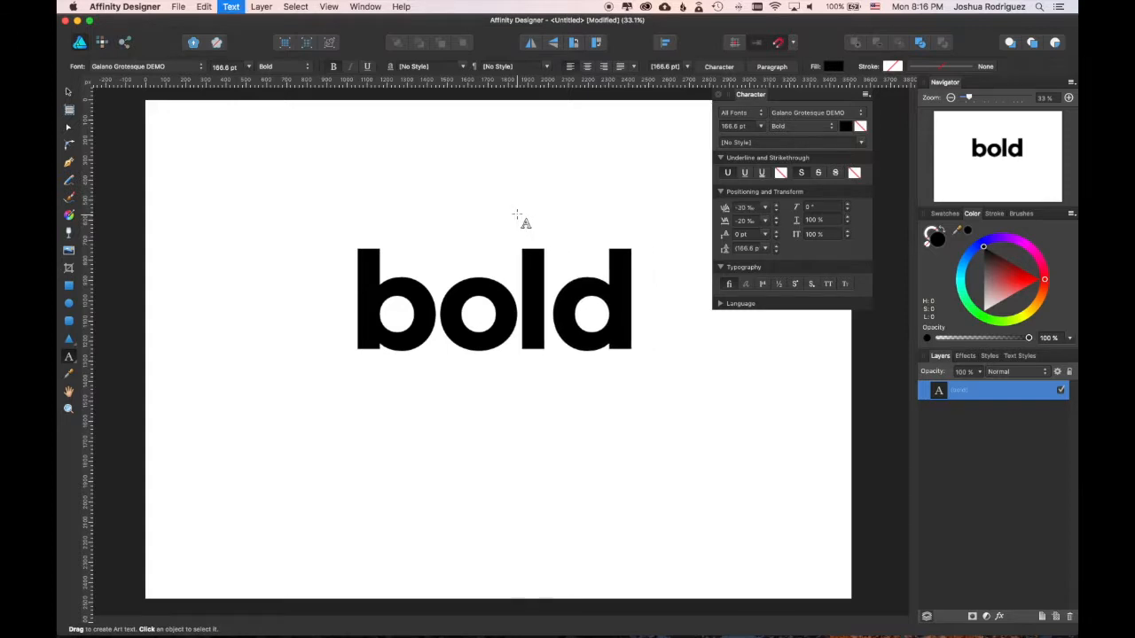
key("alt+Left")
Step: Tighten the kerning between the letters l and d to -30 ‰ and finish editing the text
key("Right")
key("Escape")
key("alt+Left")
key("alt+Left")
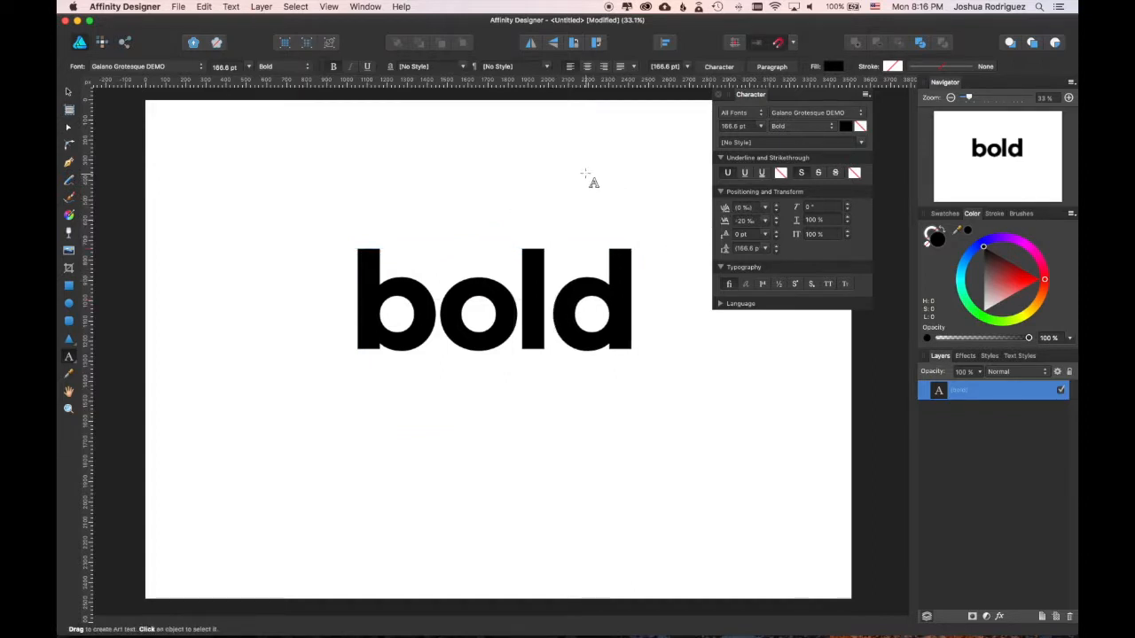
key("alt+Left")
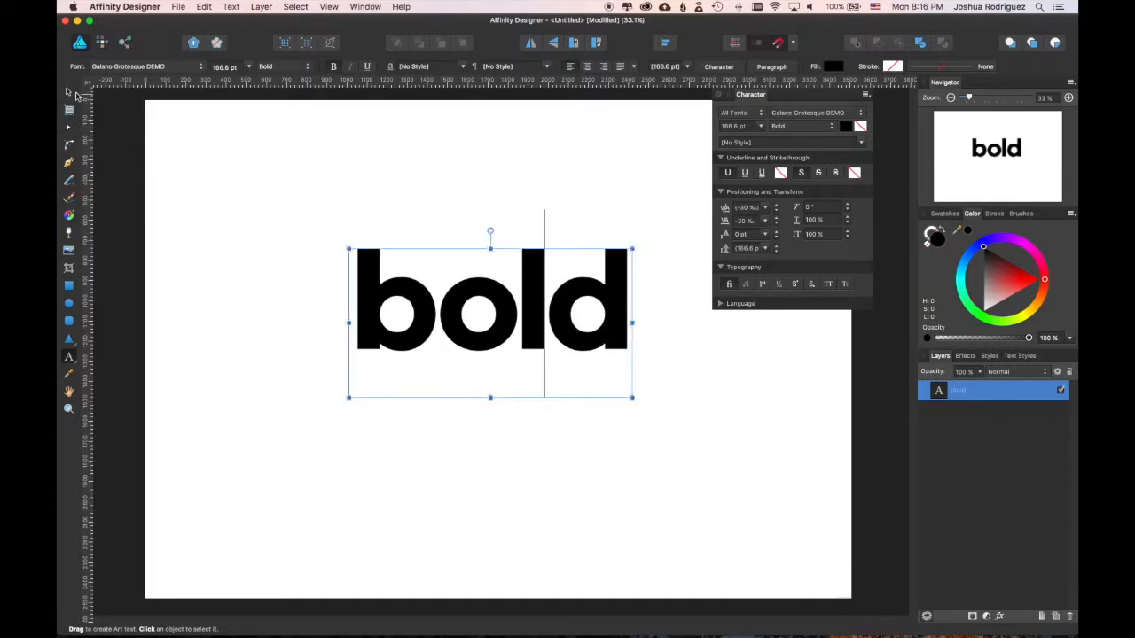
left_click(70, 93)
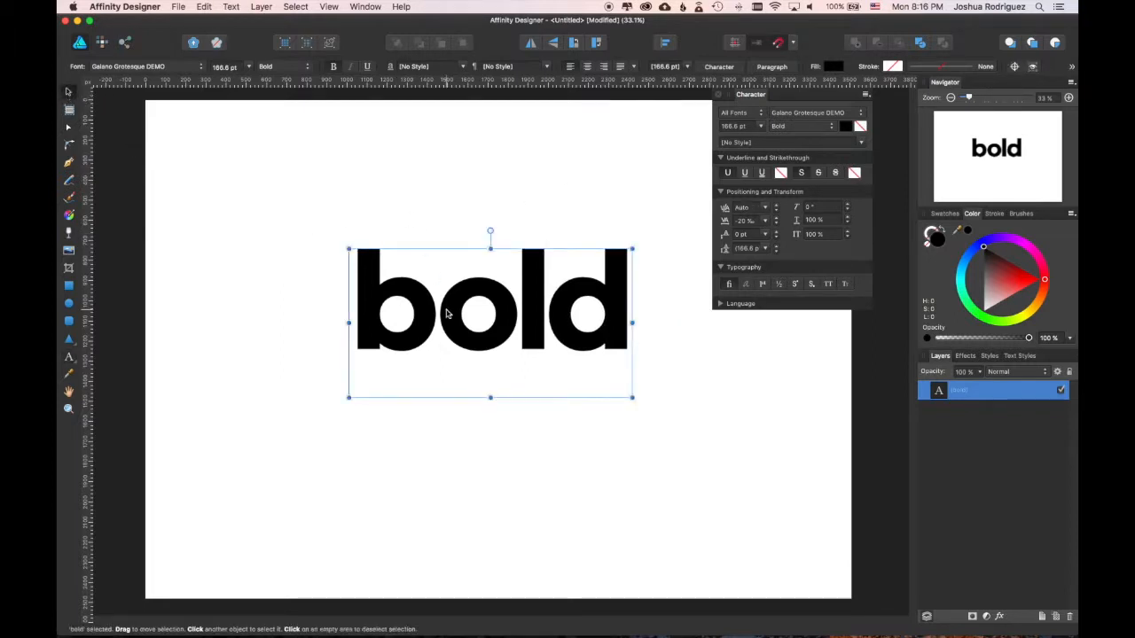
Step: Convert the "bold" text to curves
right_click(449, 312)
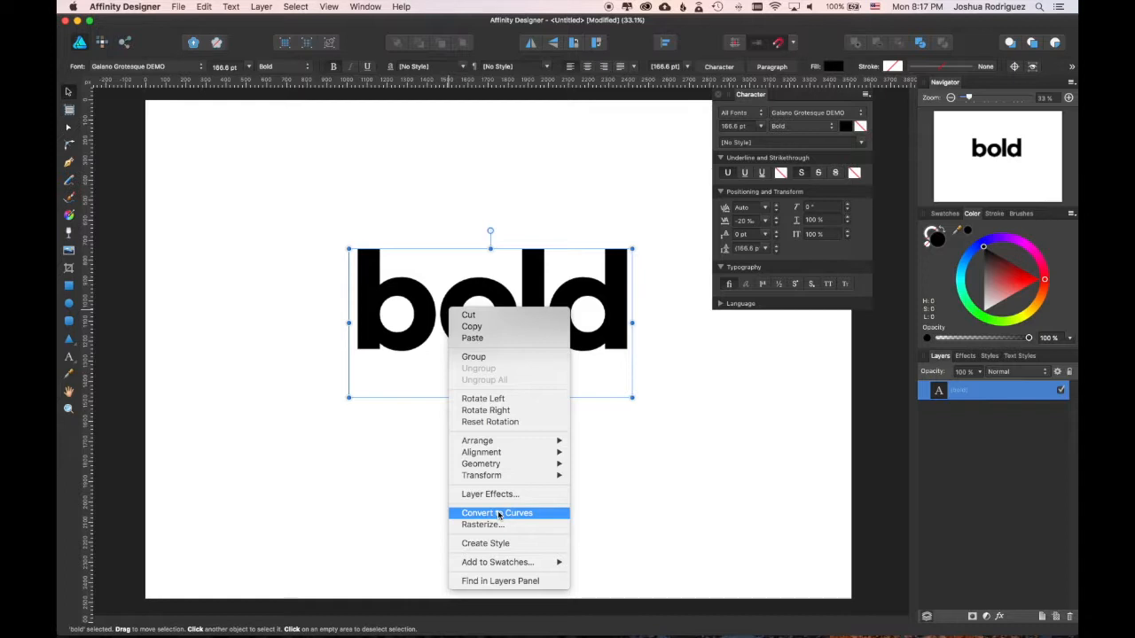
left_click(375, 296)
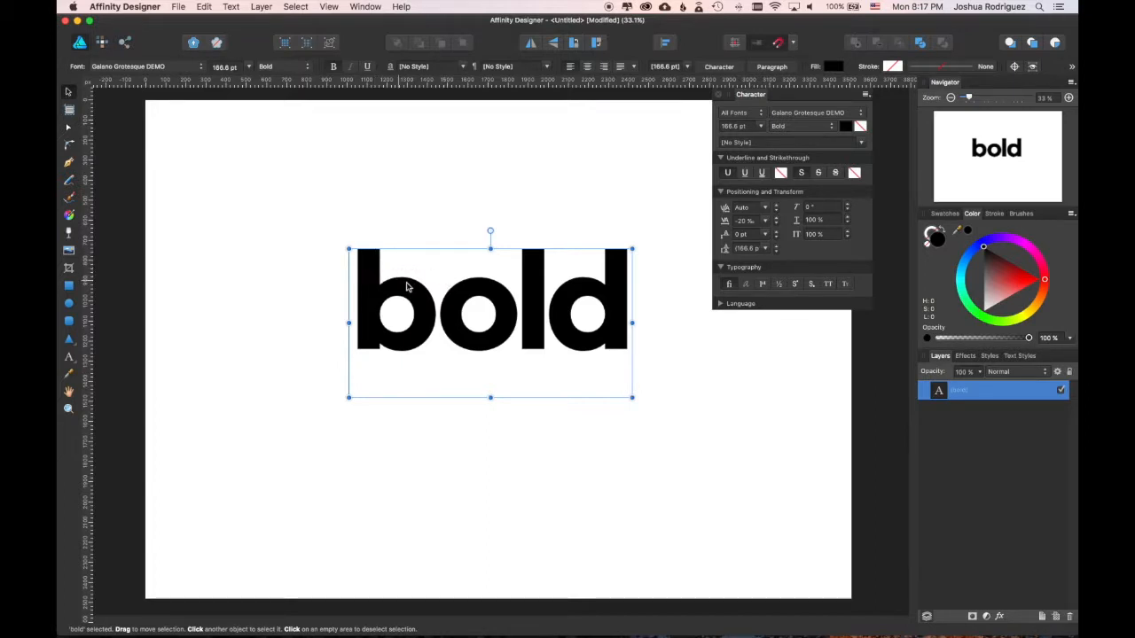
right_click(509, 293)
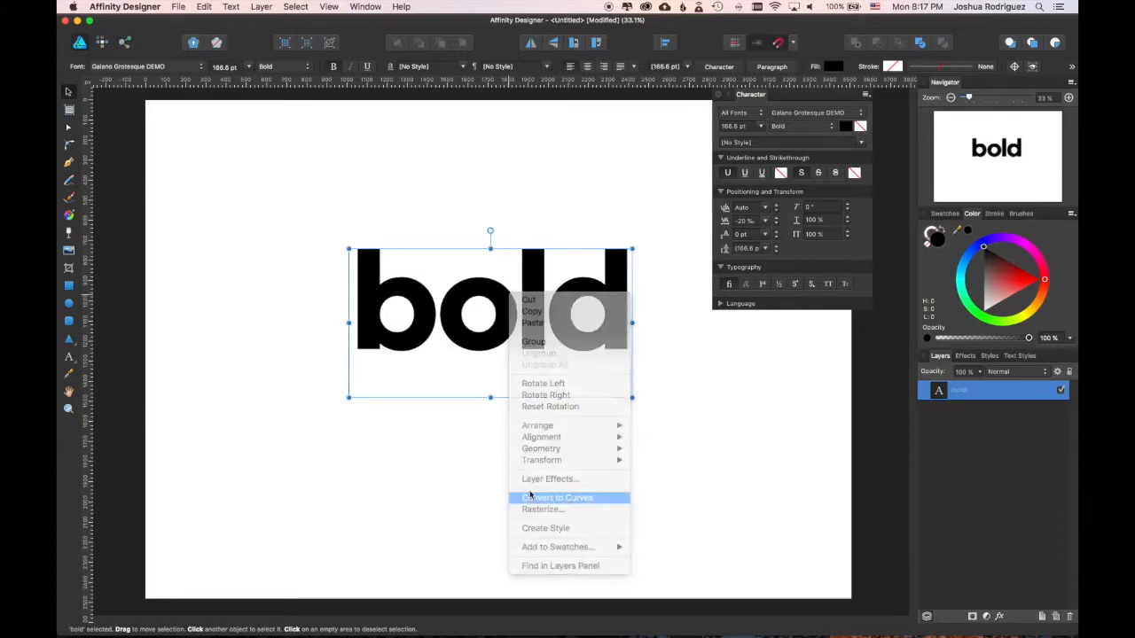
left_click(535, 499)
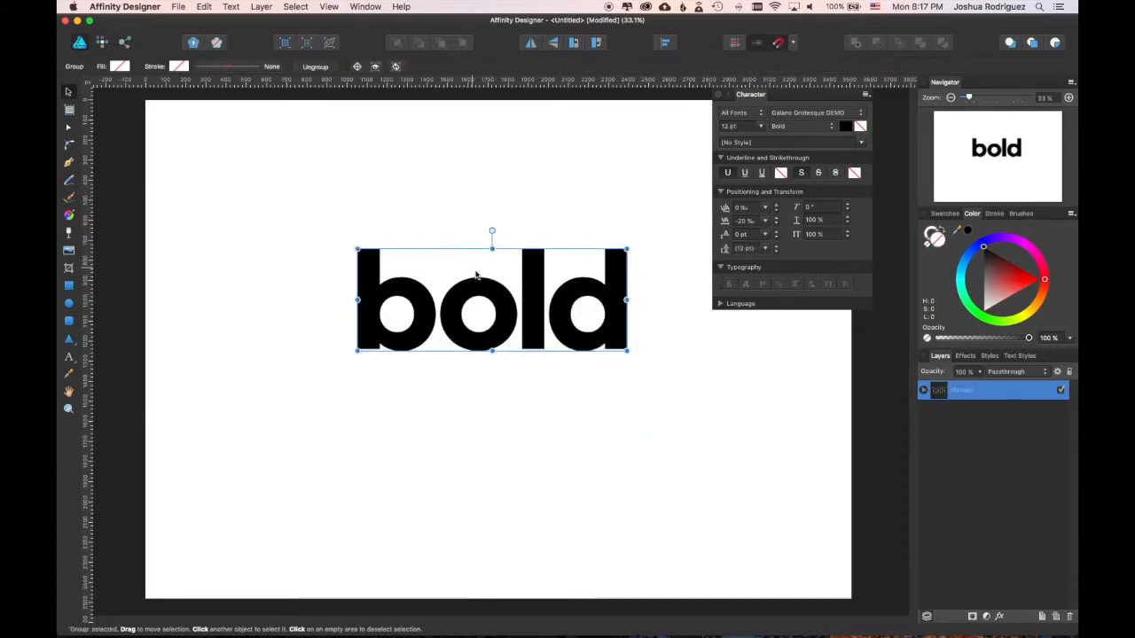
Step: Move the four letter curves out of their group, delete the empty group, and clear the selection
left_click(924, 390)
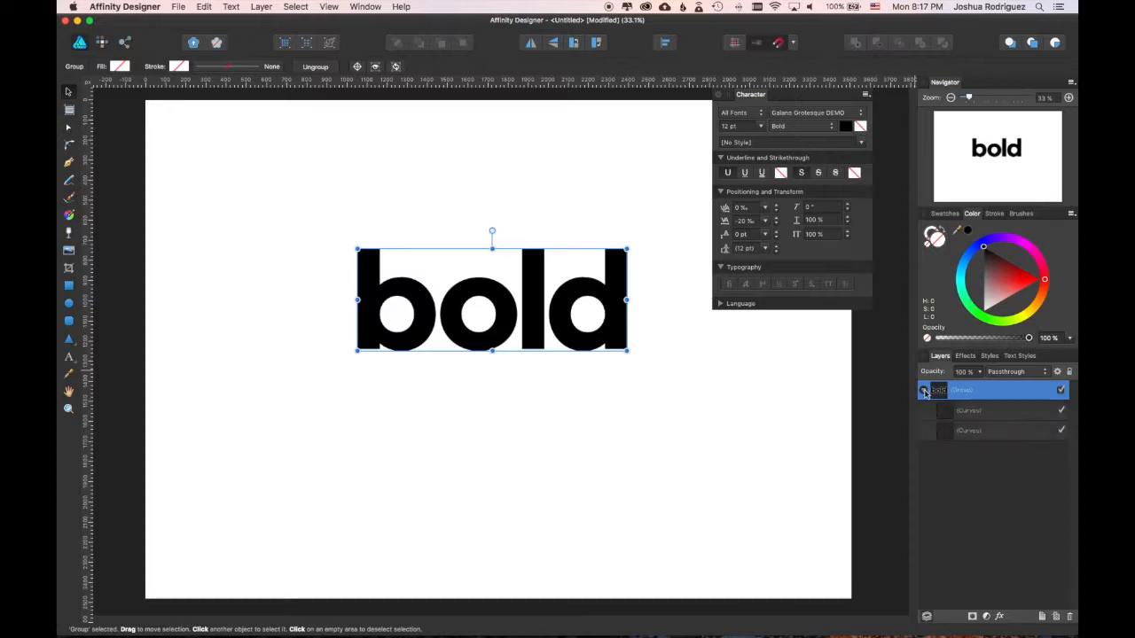
left_click(991, 411)
left_click(993, 474, "shift")
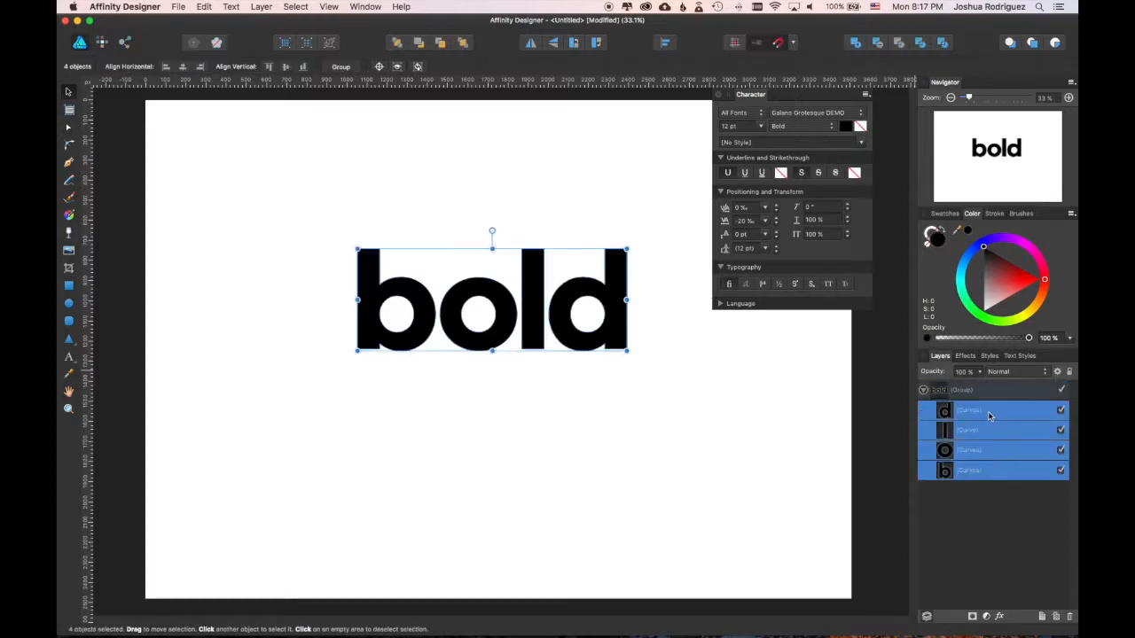
left_click_drag(987, 387, 988, 388)
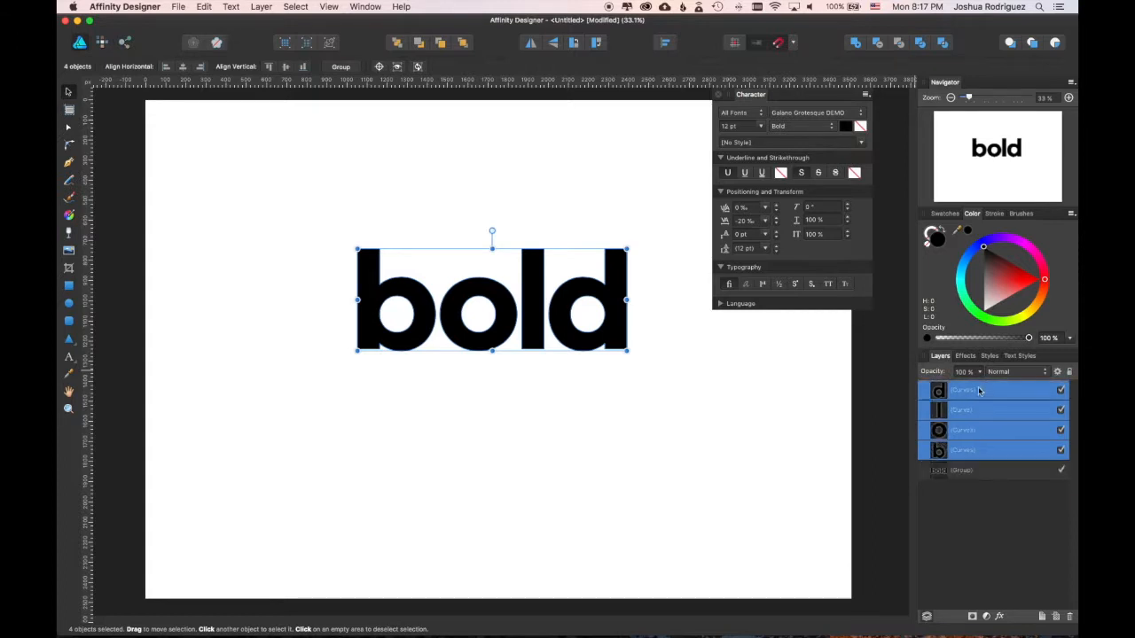
left_click_drag(970, 469, 1068, 616)
left_click(650, 384)
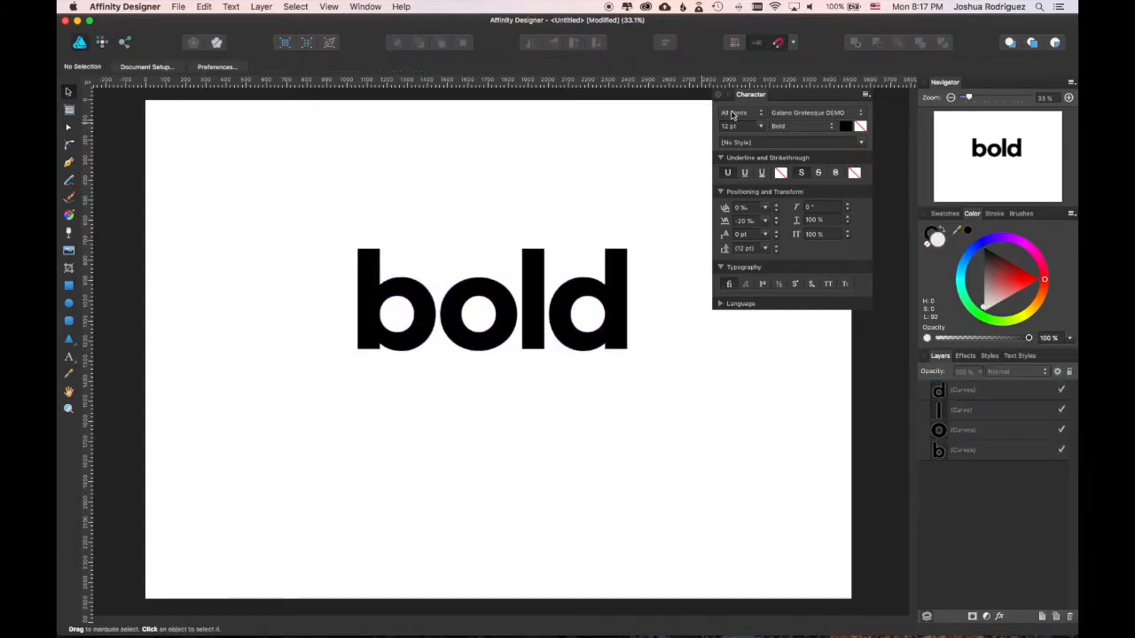
Step: Close the Character panel and review the snapping options in the Snapping Manager
left_click(720, 95)
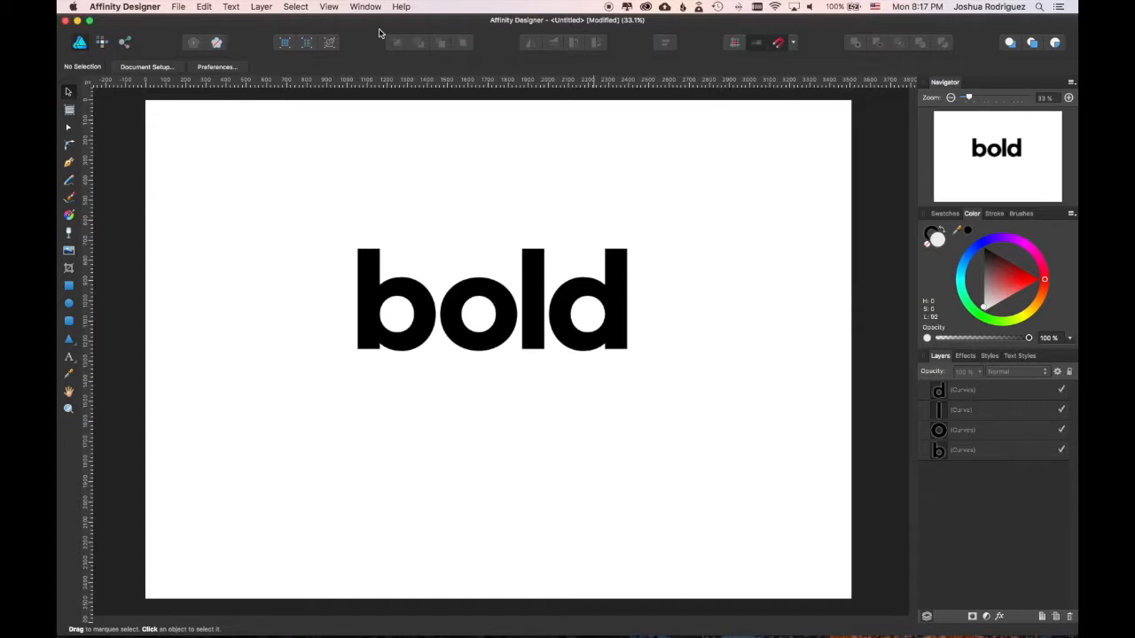
left_click(333, 7)
mouse_move(362, 7)
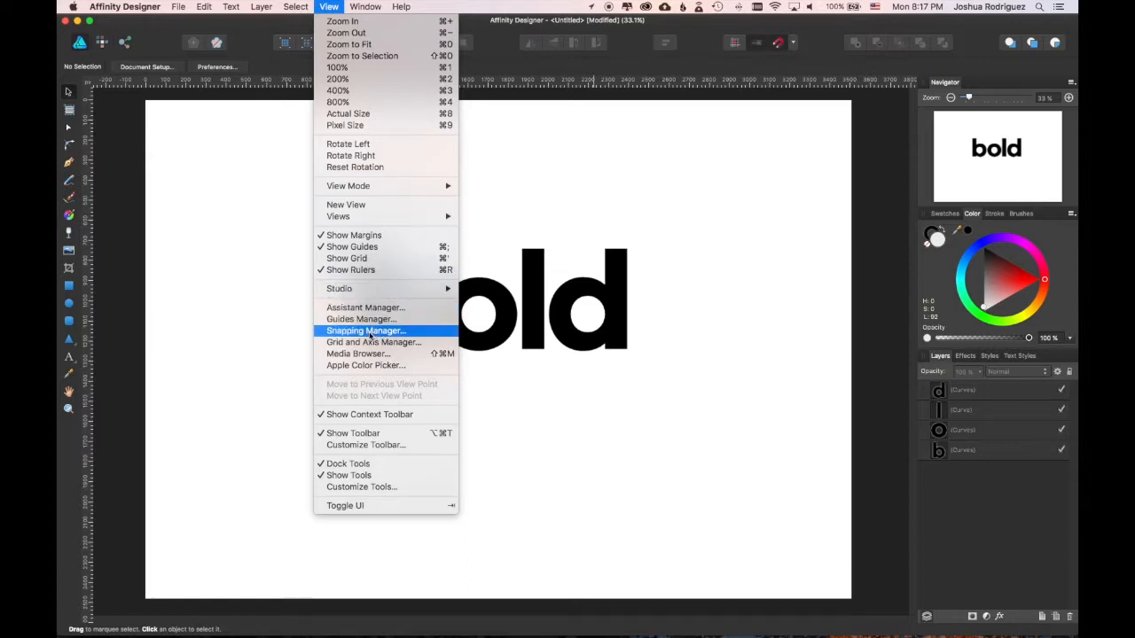
left_click(371, 333)
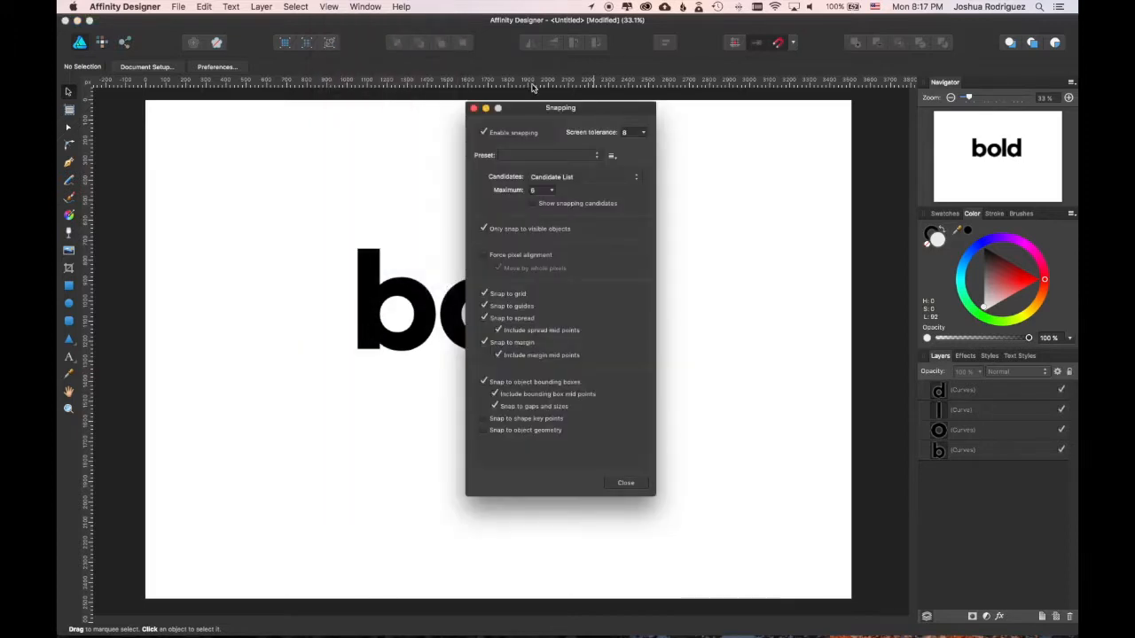
left_click_drag(535, 111, 612, 96)
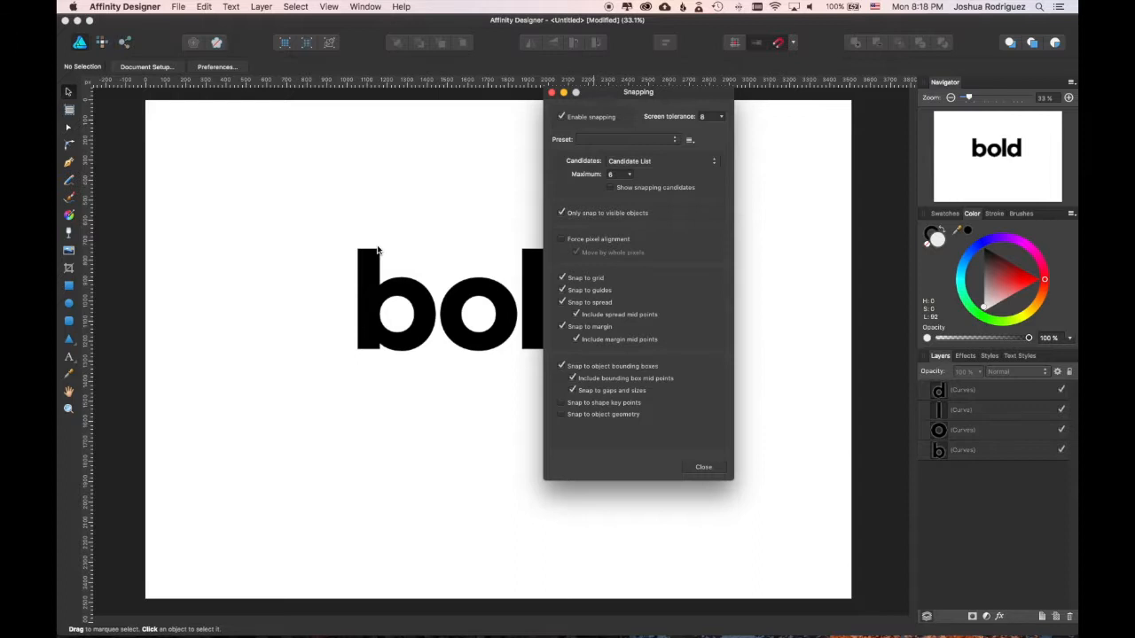
left_click(552, 92)
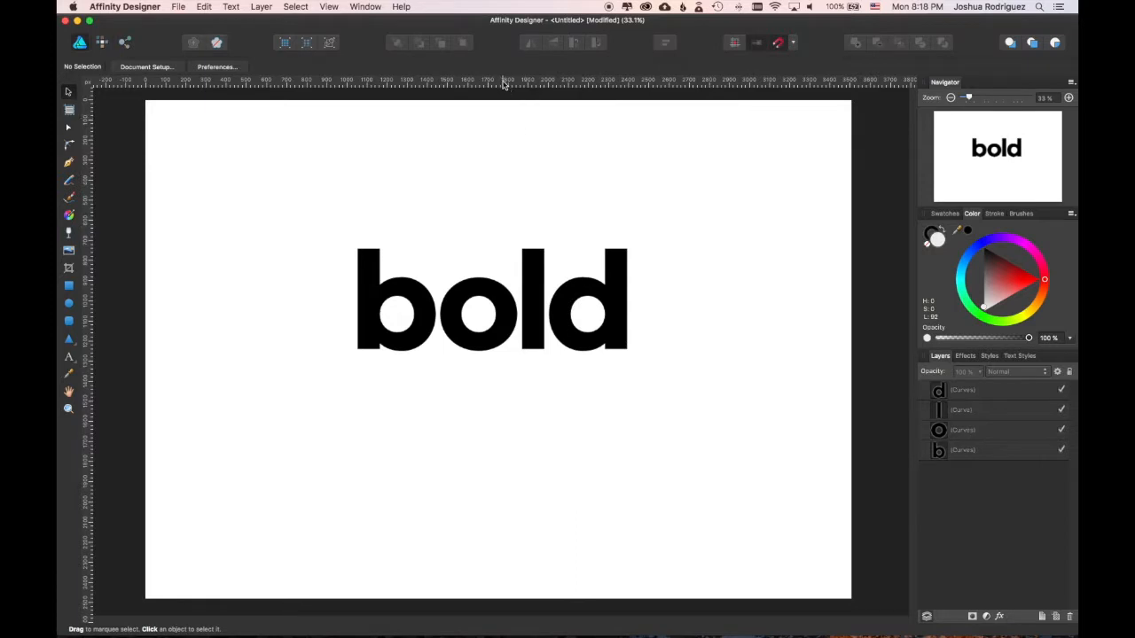
Step: Place horizontal guides along the tops of the letters and along the flat bottoms of the stems
left_click_drag(503, 84, 501, 248)
left_click_drag(488, 84, 503, 349)
key("super+z")
left_click(1068, 98)
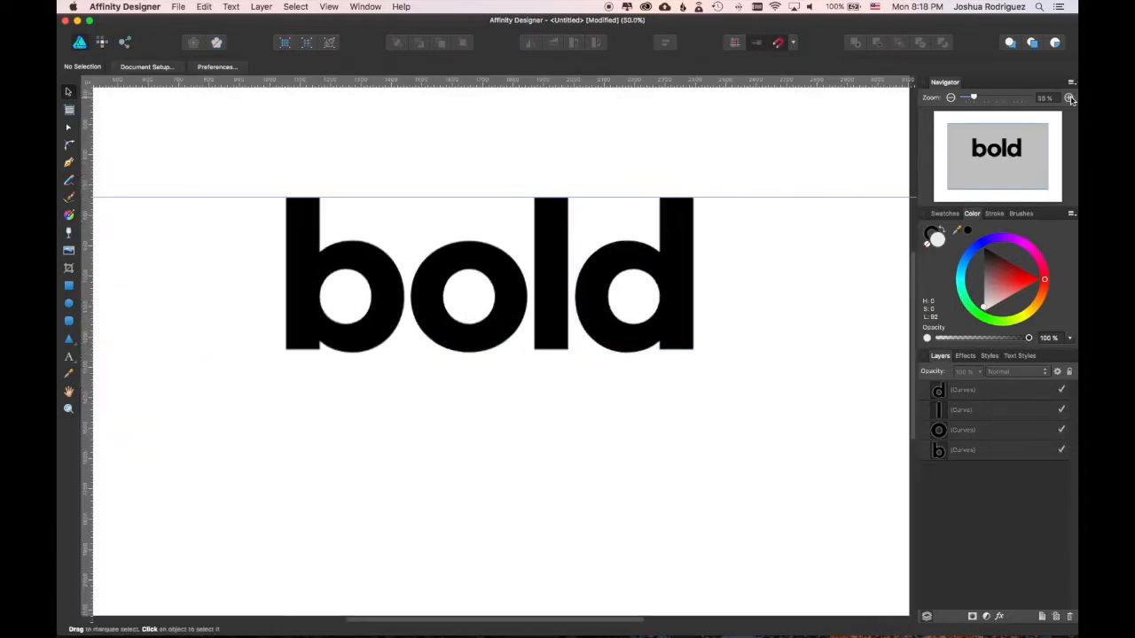
left_click(1069, 98)
left_click(1069, 97)
left_click_drag(626, 86, 616, 346)
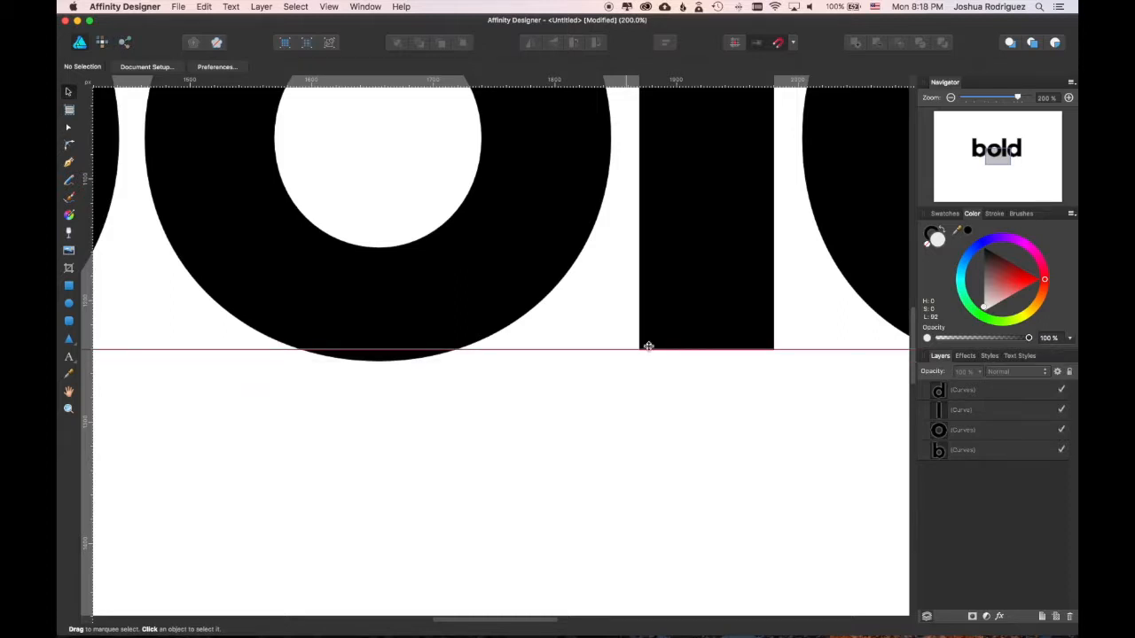
left_click_drag(992, 153, 1009, 160)
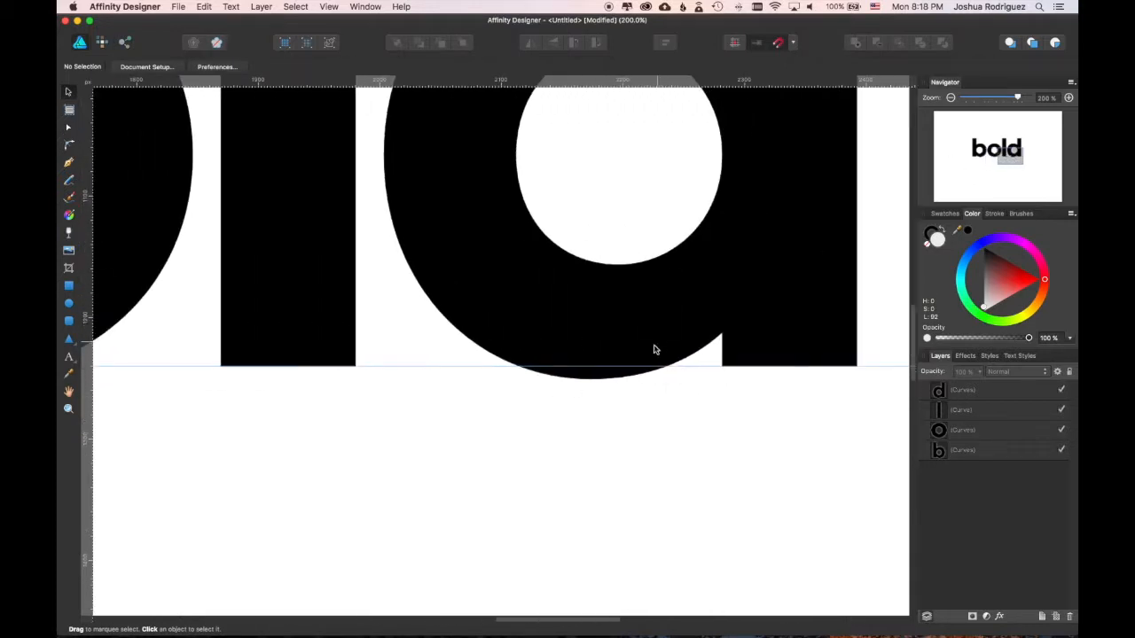
left_click(975, 163)
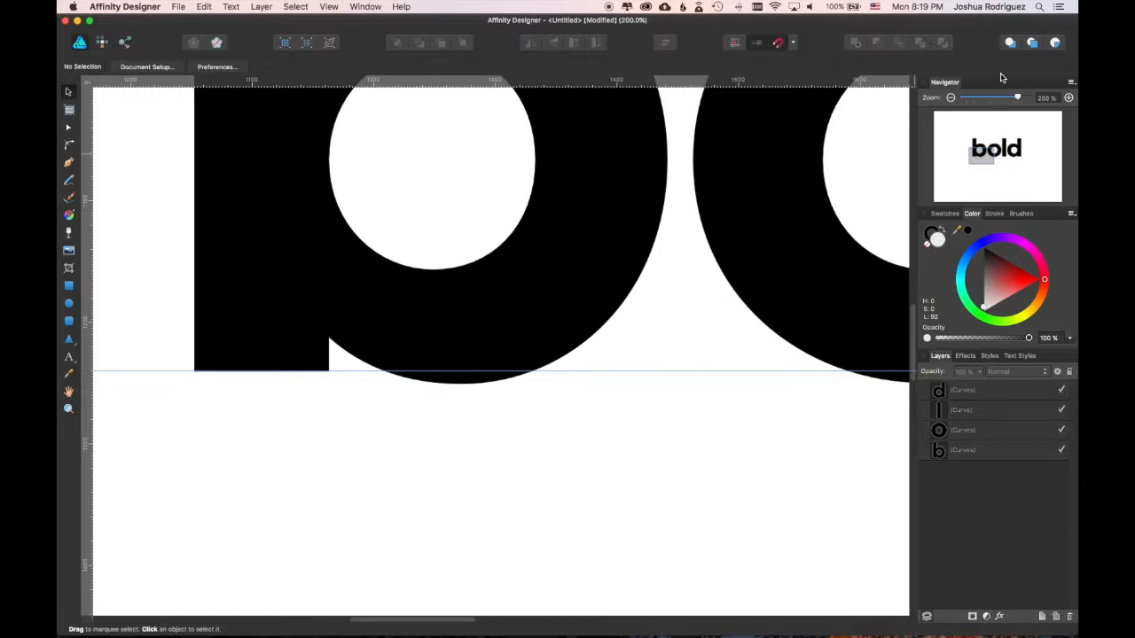
Step: Place vertical guides along the outer stem edges of the b and the d
left_click(952, 97)
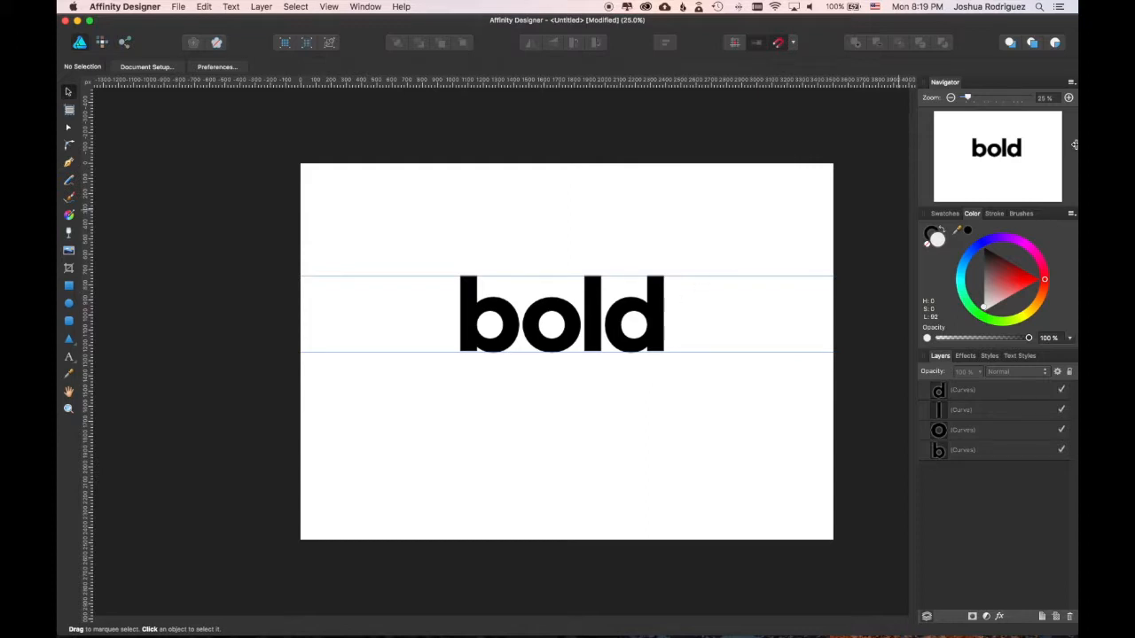
left_click_drag(92, 263, 458, 276)
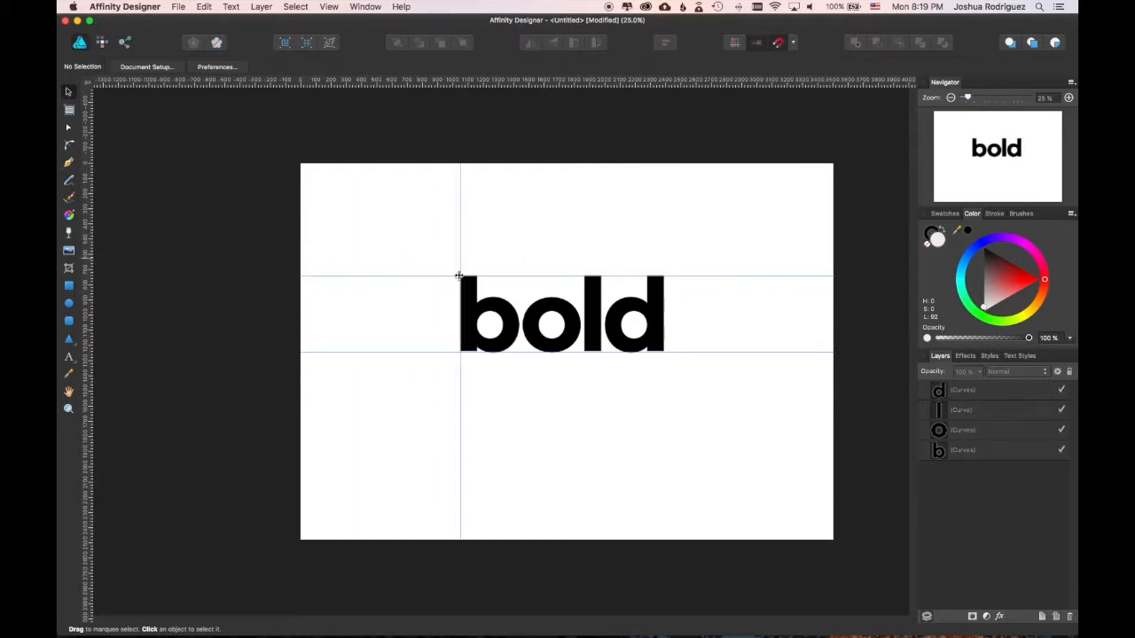
left_click_drag(89, 240, 664, 282)
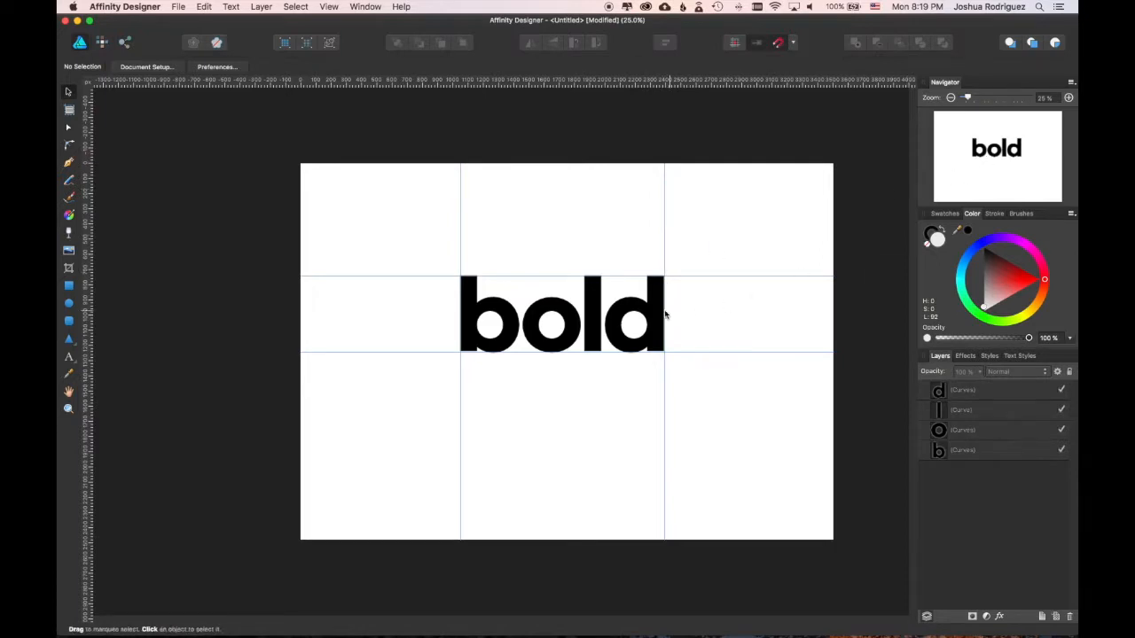
Step: Duplicate the l curve
left_click(592, 302)
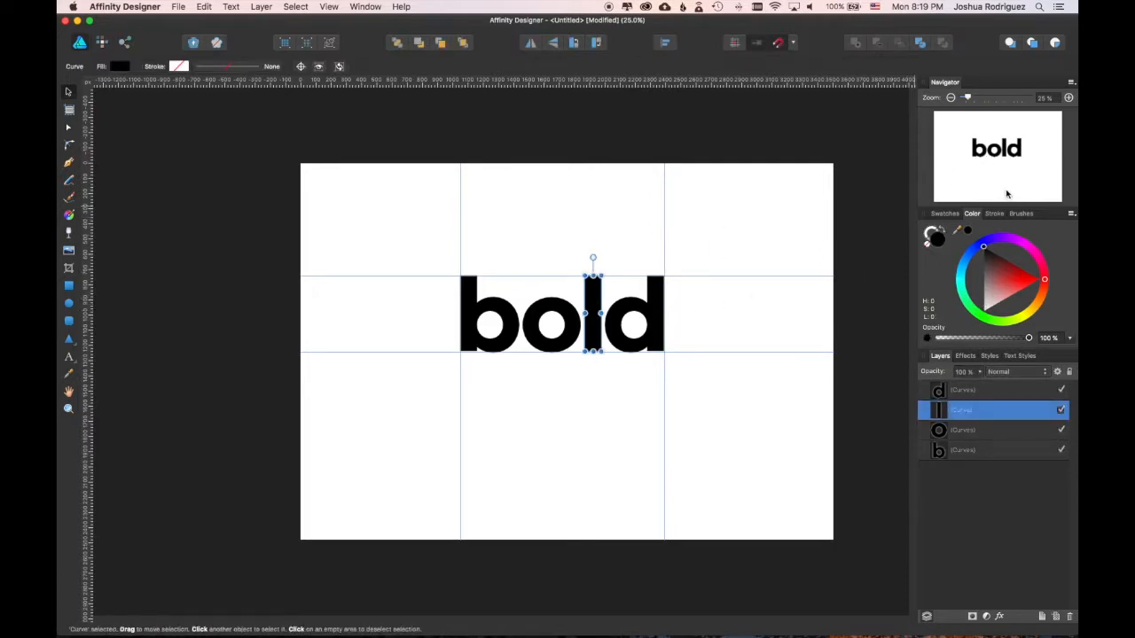
left_click(1069, 98)
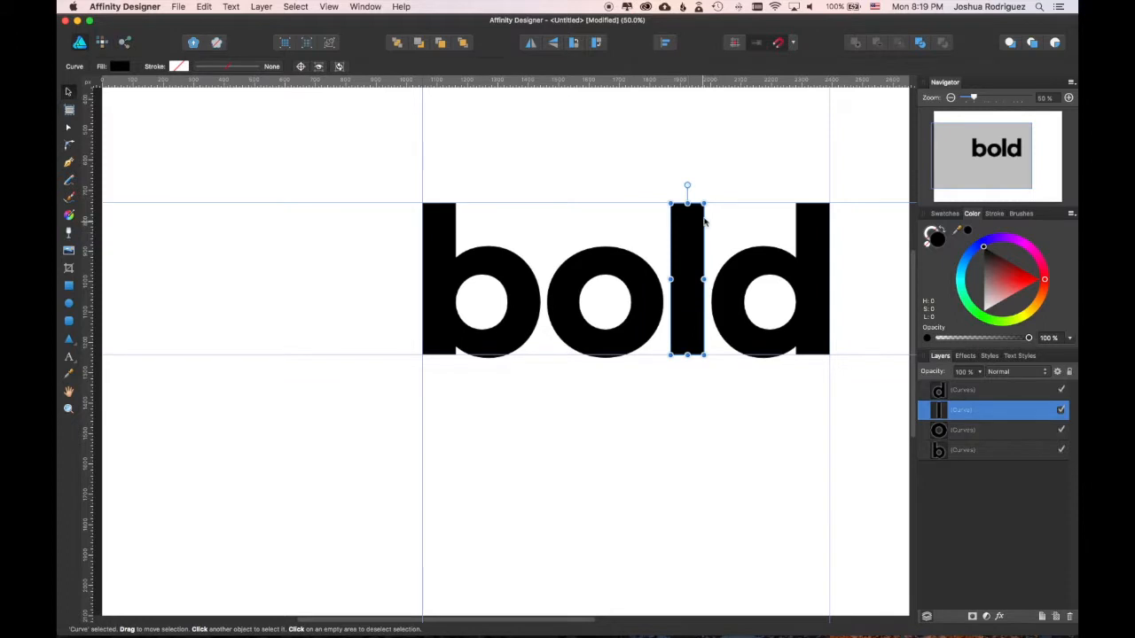
left_click_drag(738, 178, 621, 218)
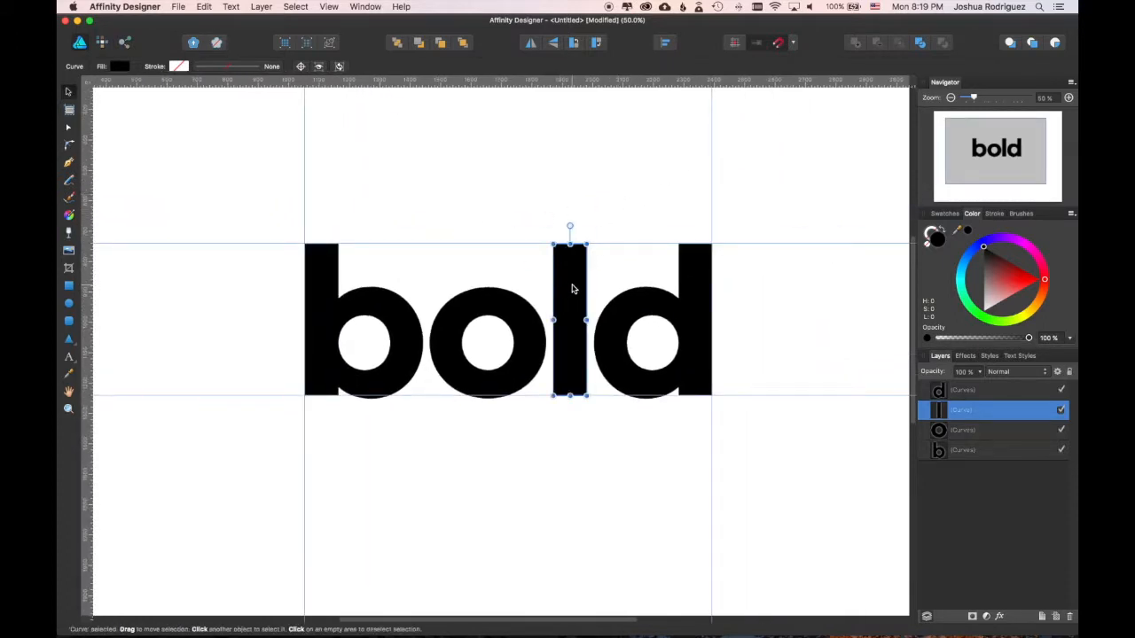
right_click(1004, 410)
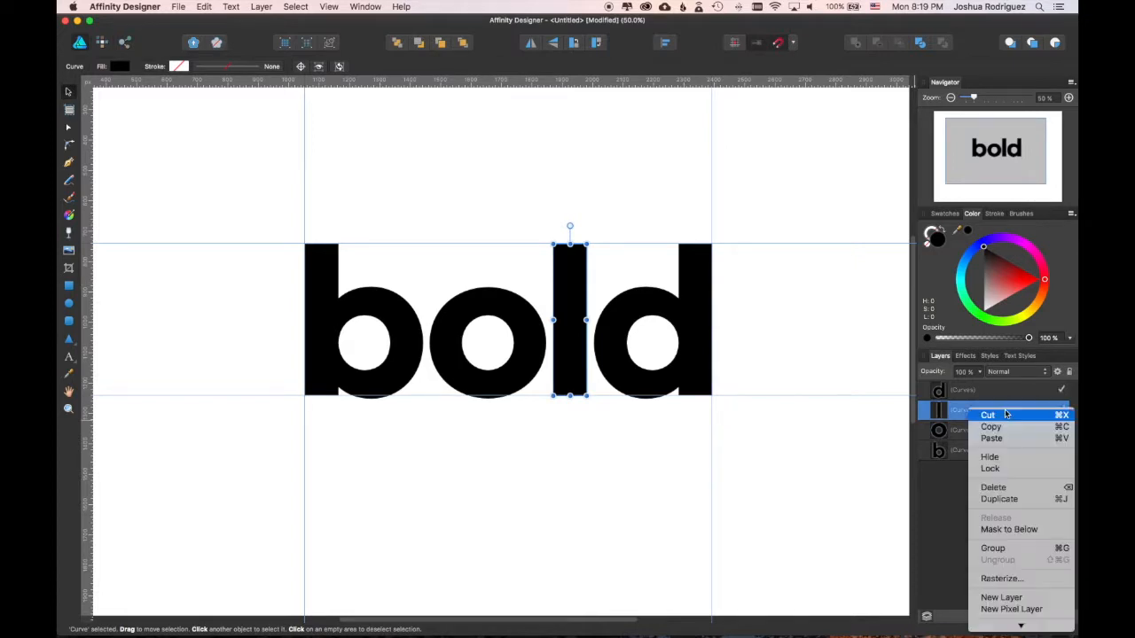
left_click(1008, 501)
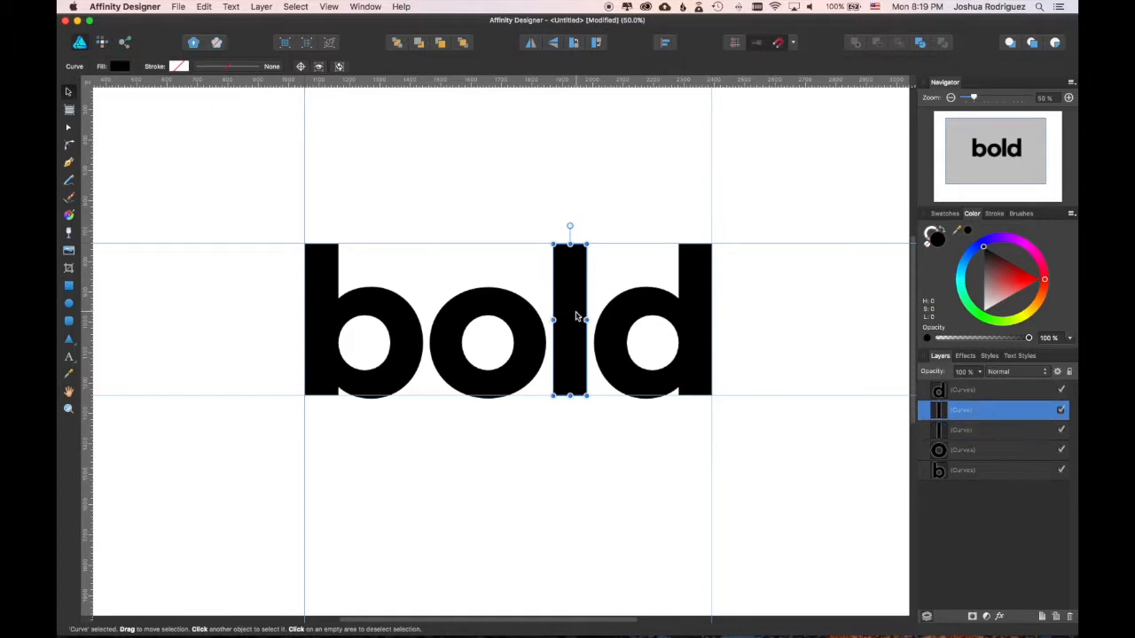
Step: Turn the l copy into a horizontal bar resting on the letter tops and stretch it between the two vertical guides
left_click_drag(575, 321, 406, 161)
scroll(438, 179, "up", 3)
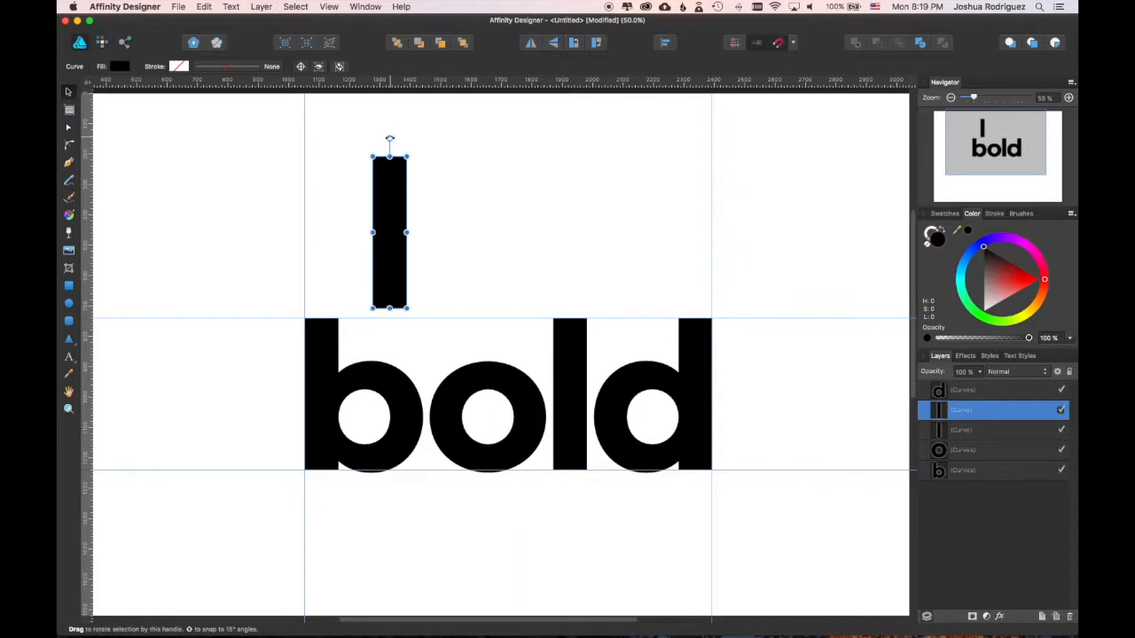
left_click_drag(389, 138, 732, 306)
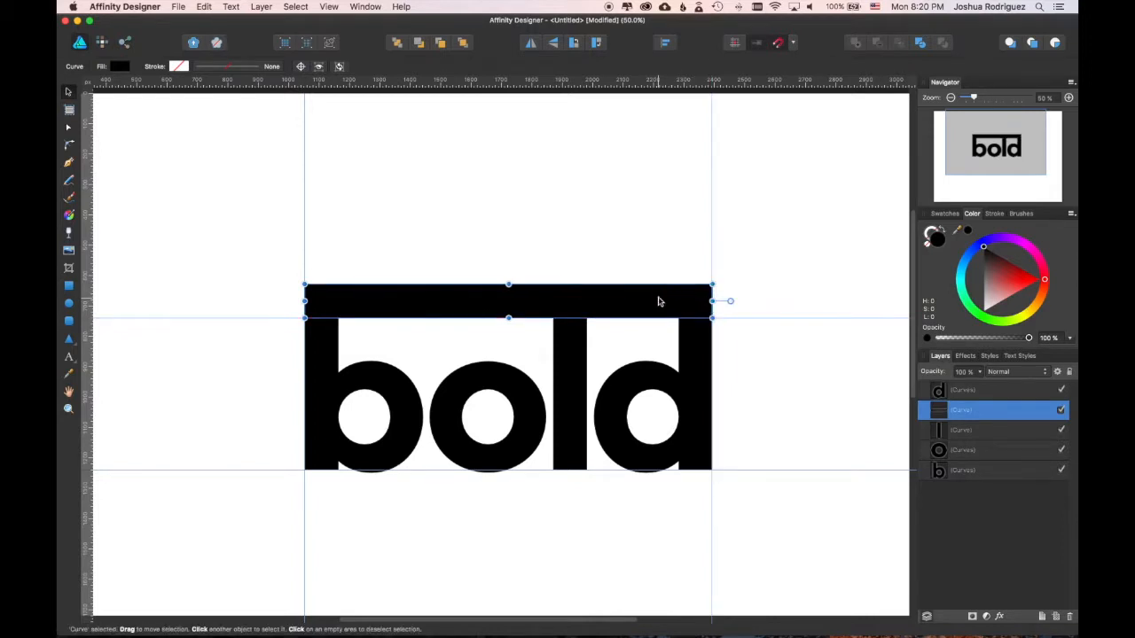
Step: Duplicate the horizontal bar and place the copy directly beneath the baseline guide
right_click(1007, 416)
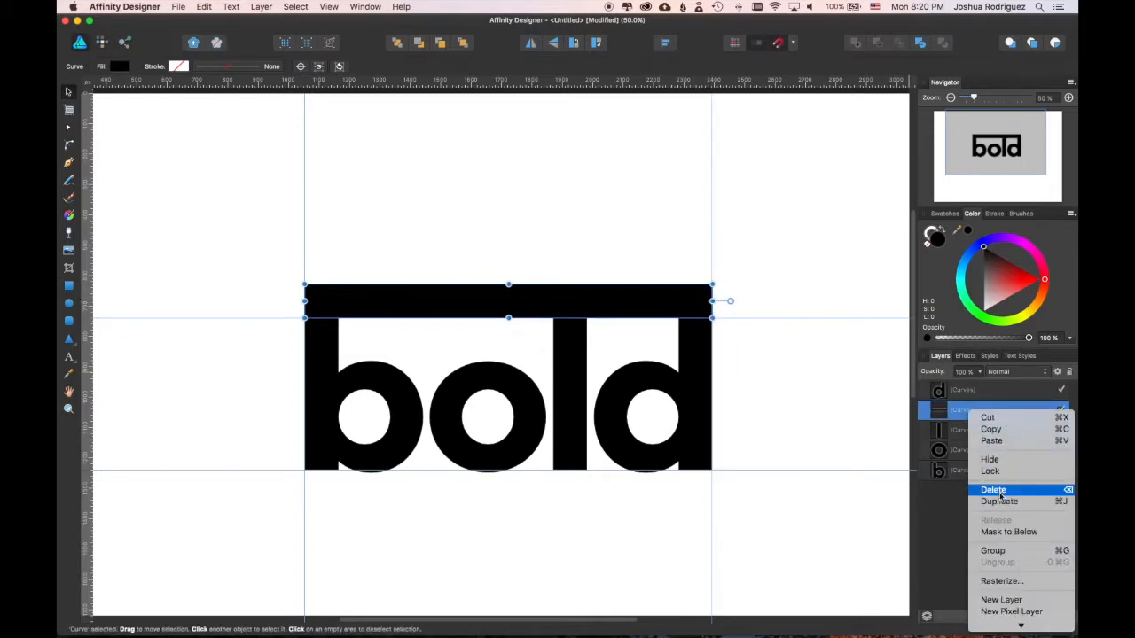
left_click(578, 298)
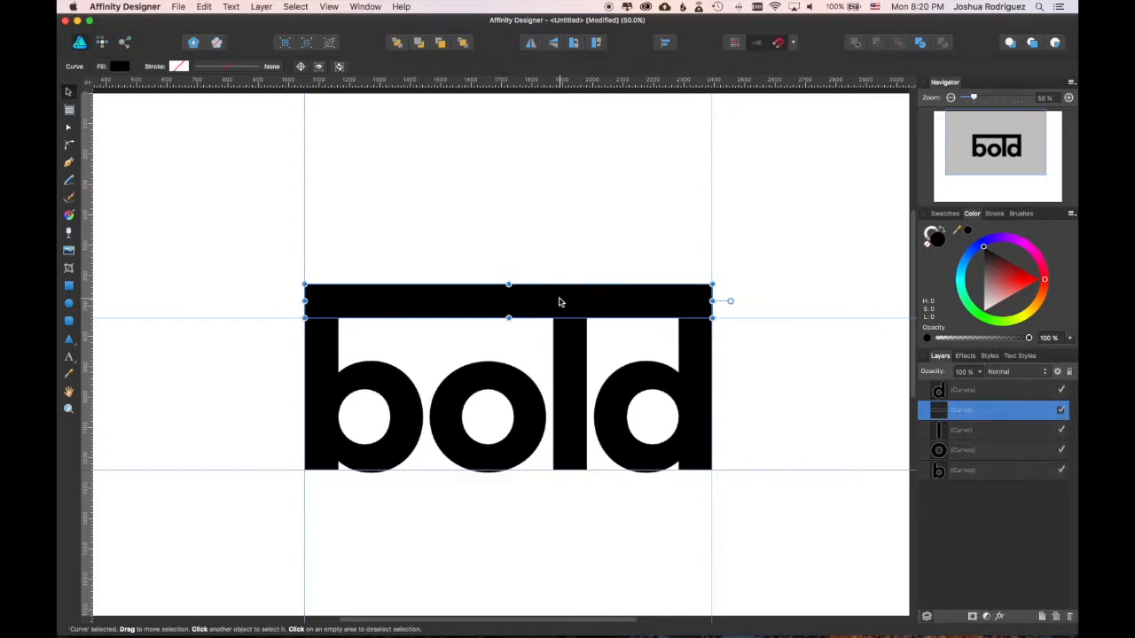
left_click_drag(558, 302, 569, 486)
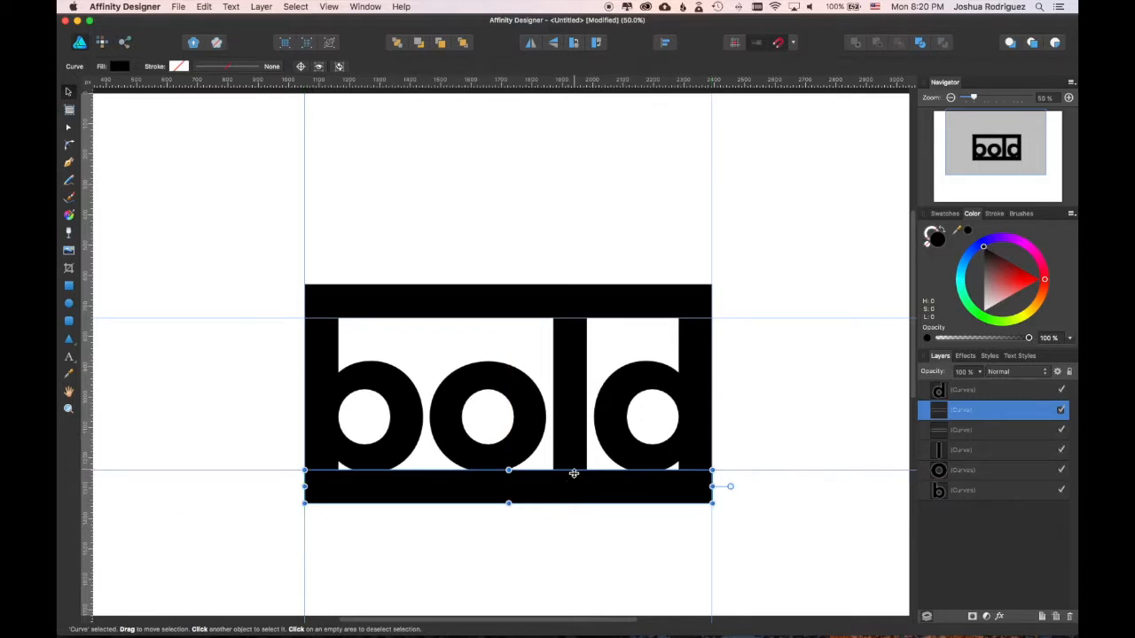
Step: Add horizontal guides along the upper bar's top edge and the lower bar's bottom edge, and clear the selection
left_click_drag(487, 81, 506, 285)
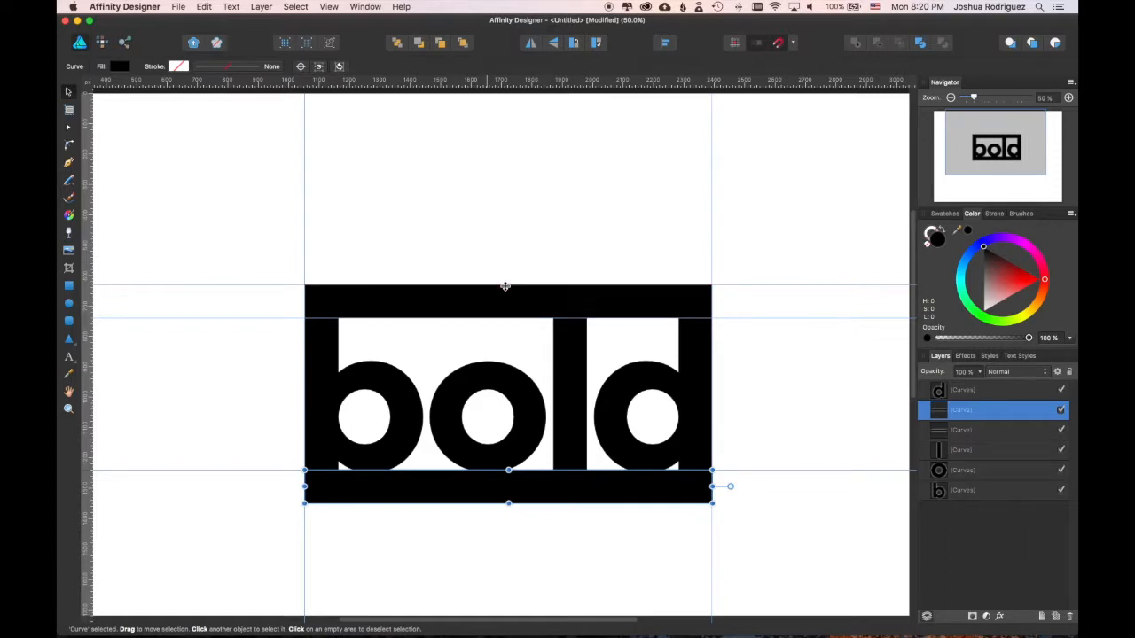
left_click_drag(497, 84, 537, 503)
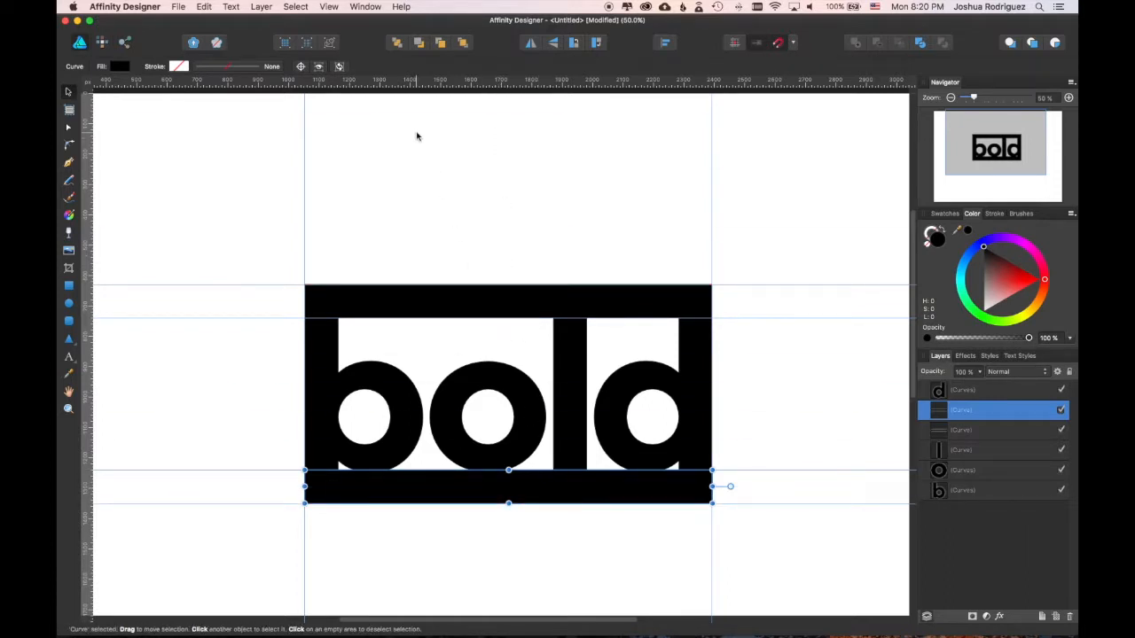
left_click(419, 172)
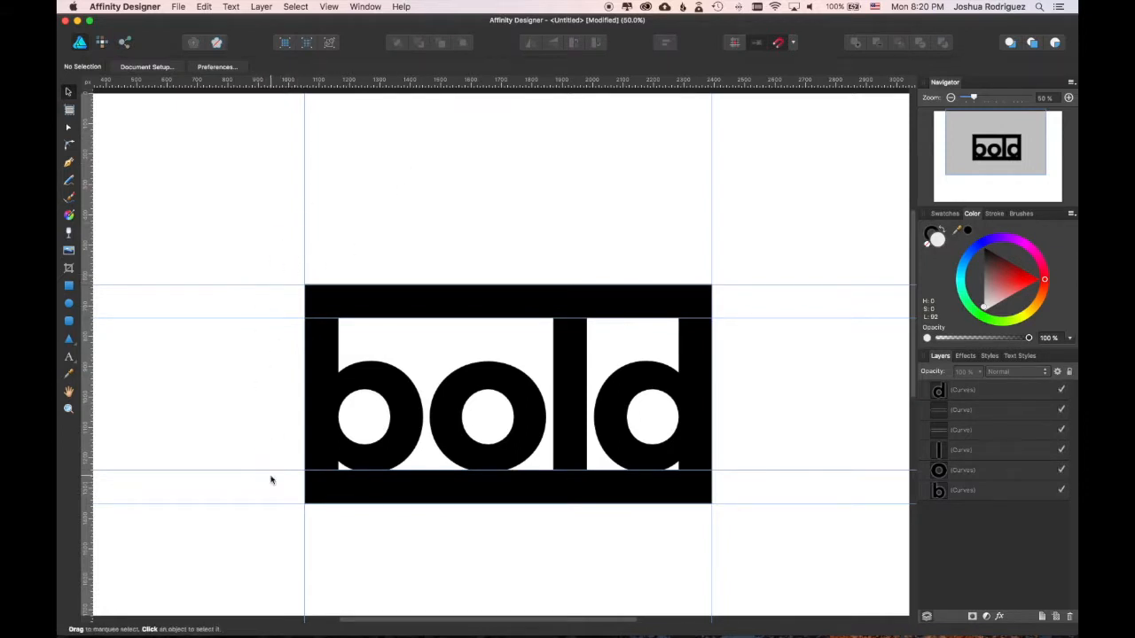
Step: Move both bars outward by one bar thickness so their inner edges snap to the outermost horizontal guides
left_click(351, 309)
left_click_drag(374, 304, 392, 268)
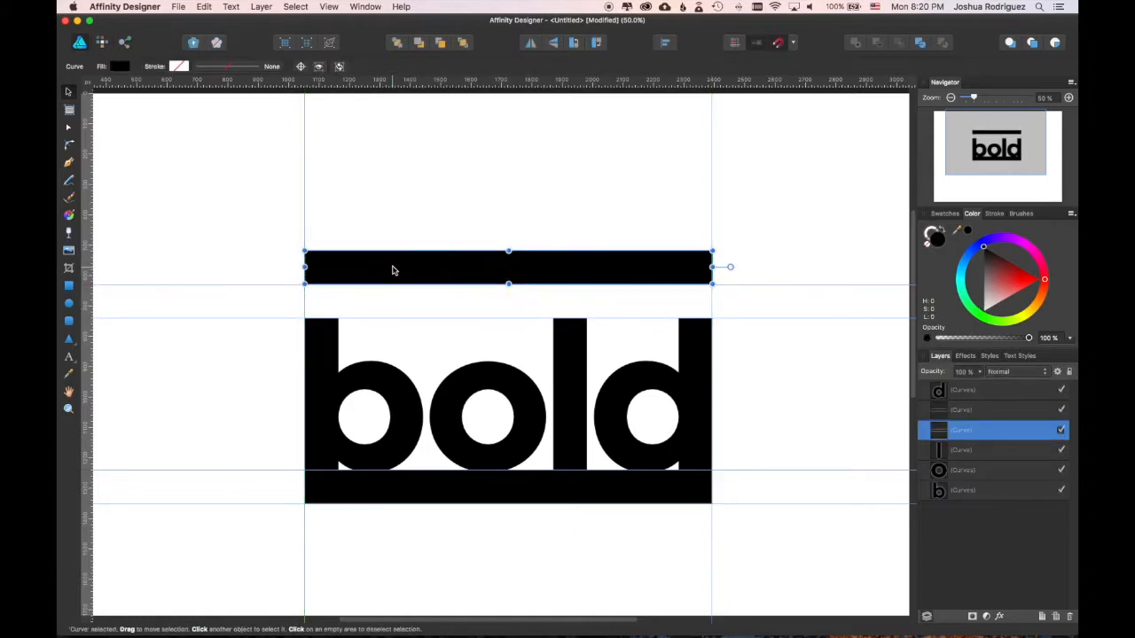
left_click(434, 487)
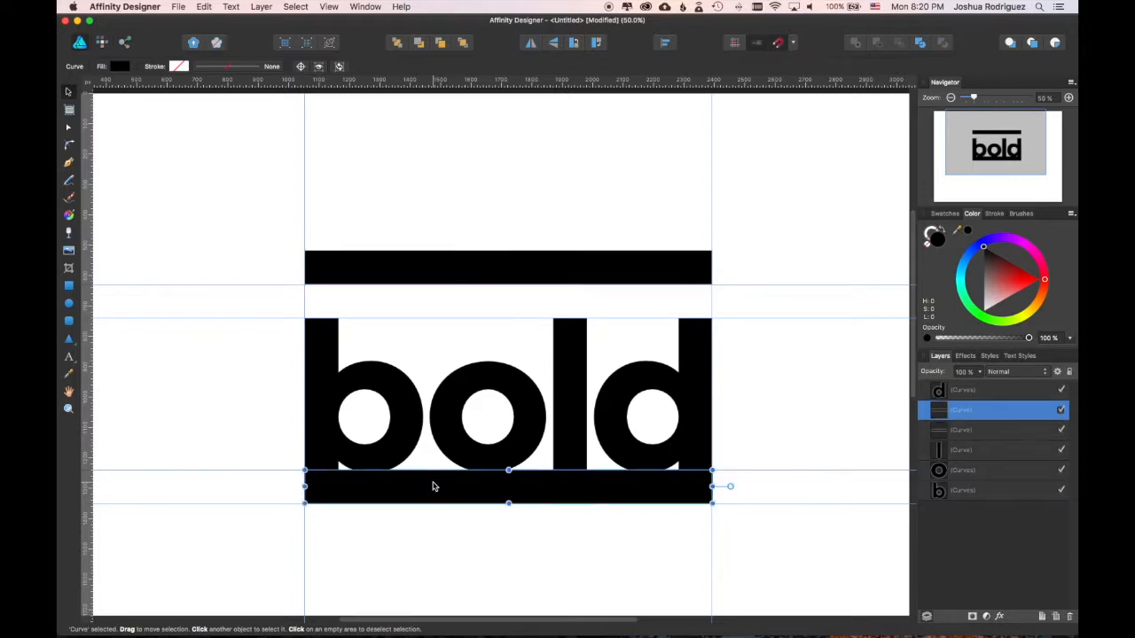
left_click_drag(423, 487, 419, 518)
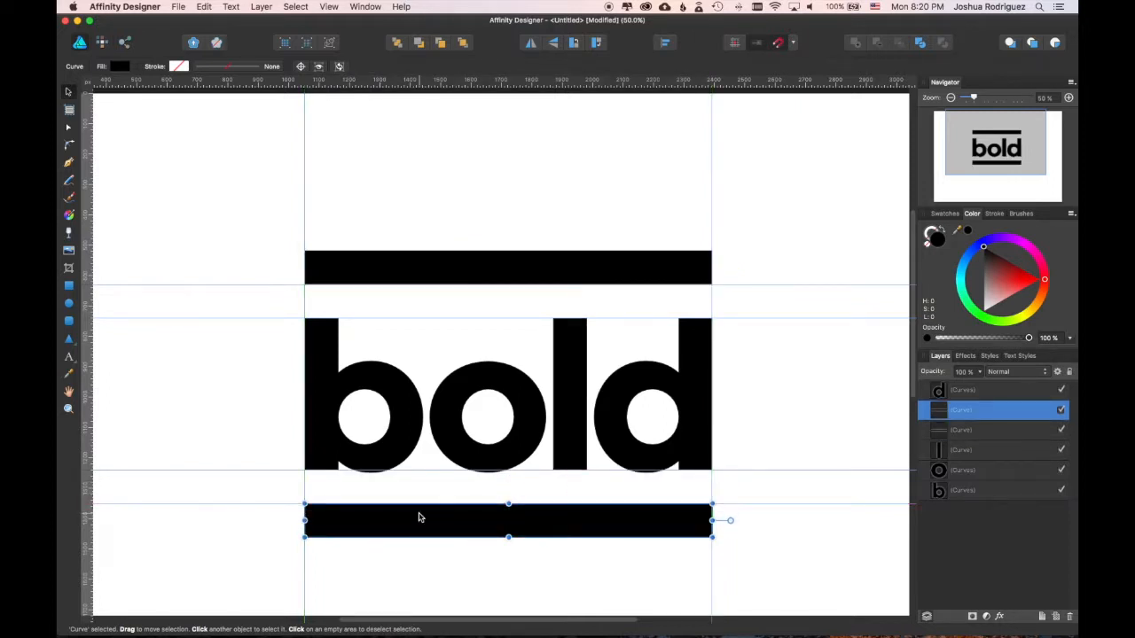
left_click(798, 227)
Step: Extend the b's stem upward by moving its two top nodes to the upper bar's bottom edge
left_click(320, 361)
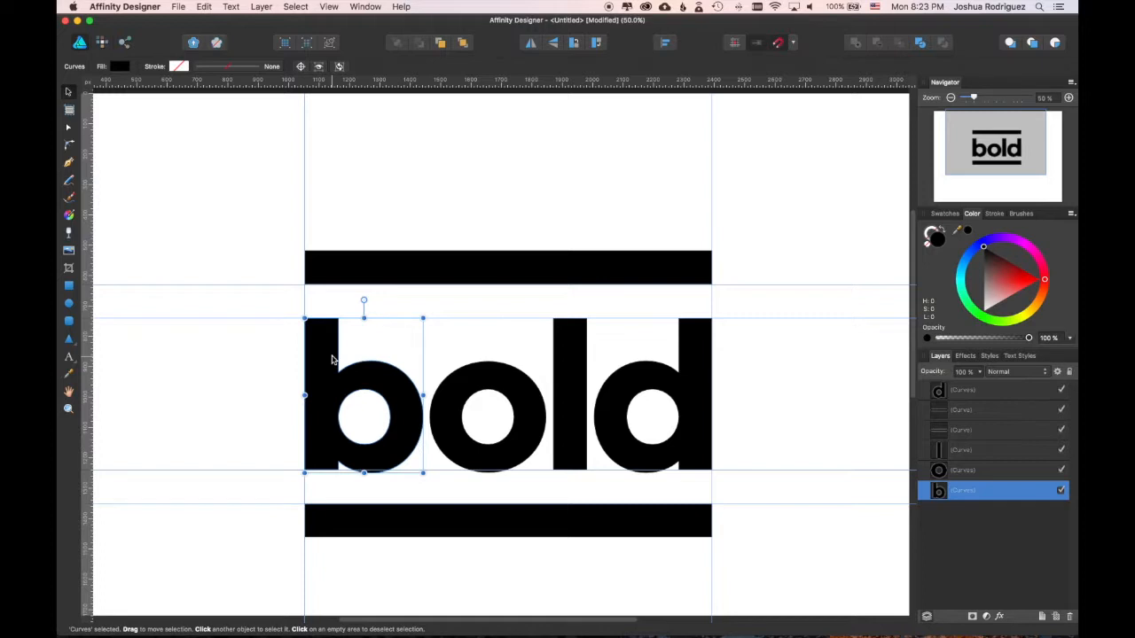
key("a")
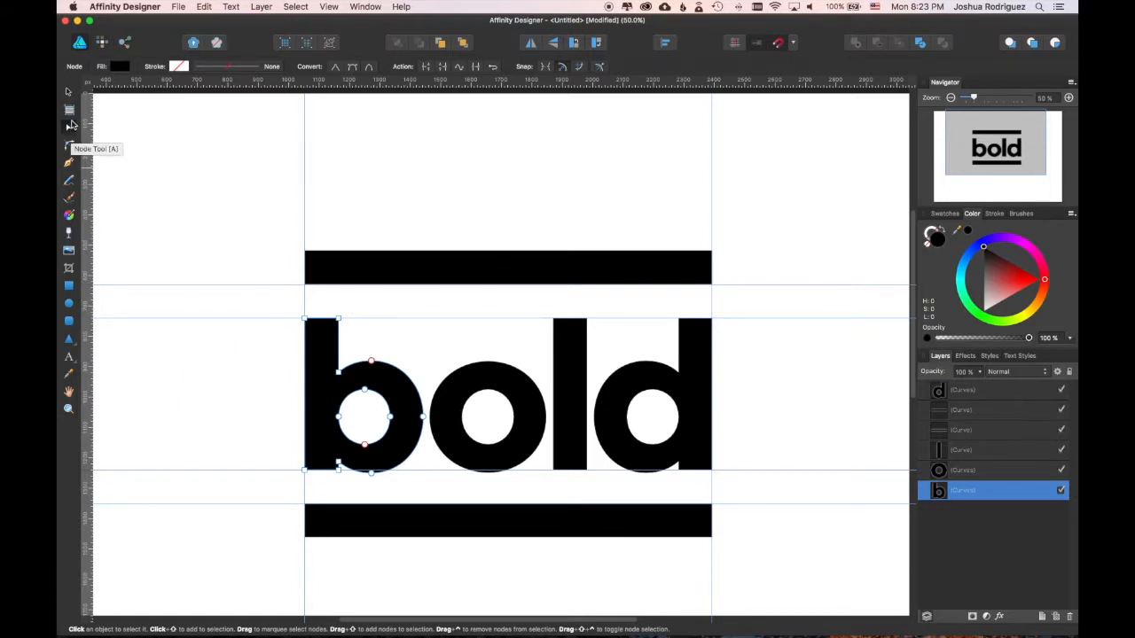
left_click_drag(361, 307, 305, 287)
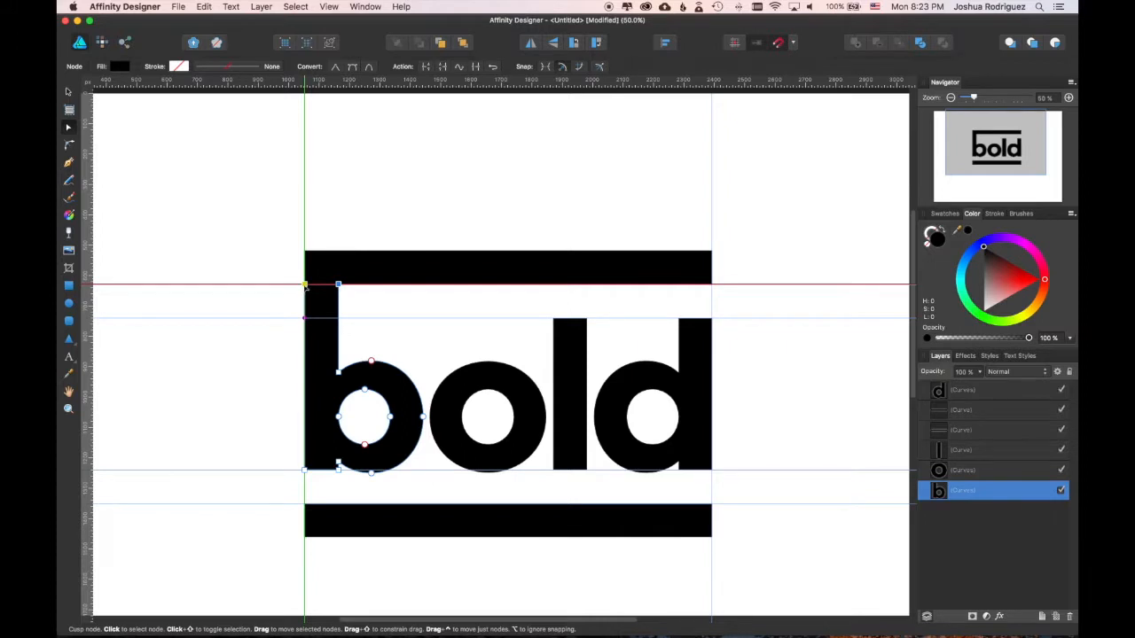
mouse_move(319, 289)
left_mouse_down()
mouse_move(349, 288)
mouse_move(305, 286)
left_mouse_up()
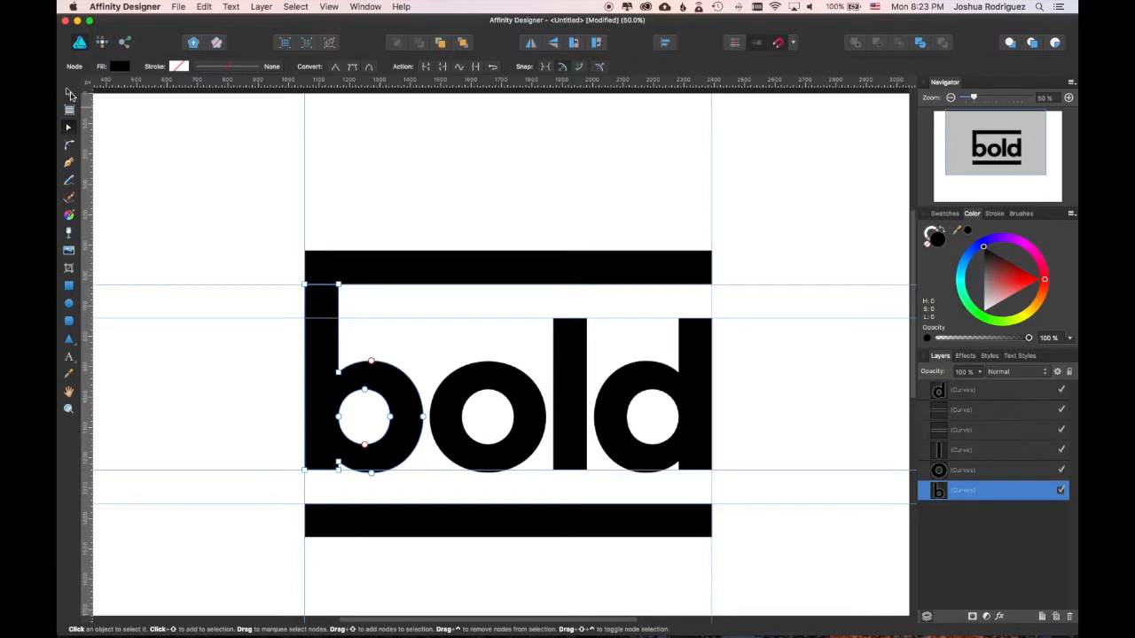
key("v")
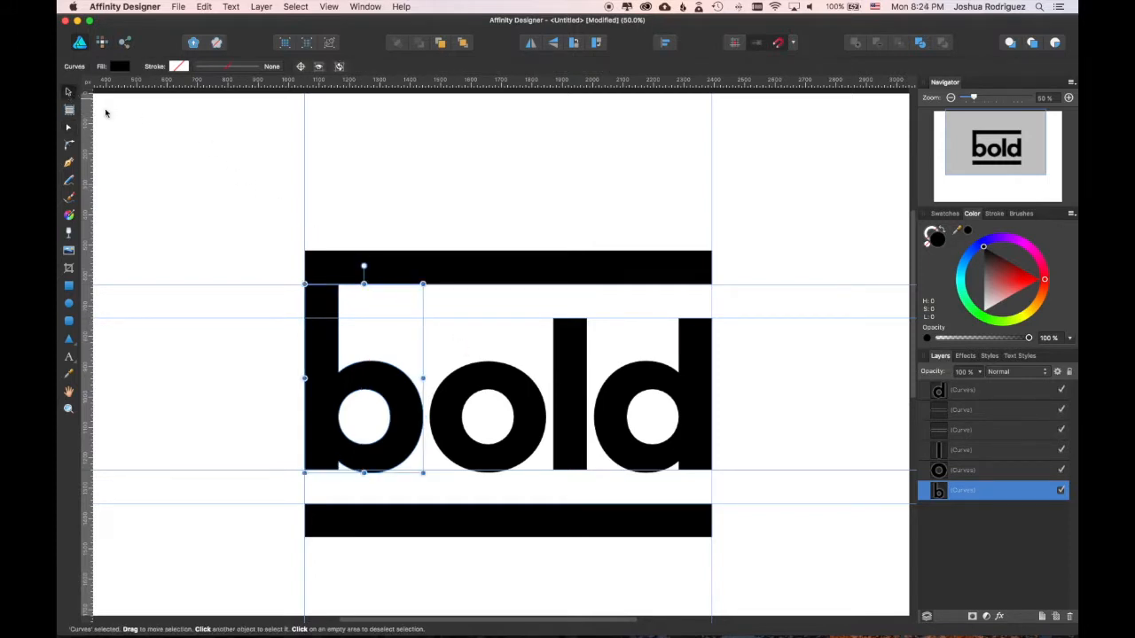
Step: Extend the l's stem downward by moving its two bottom nodes to the lower bar's top edge
left_click(580, 394)
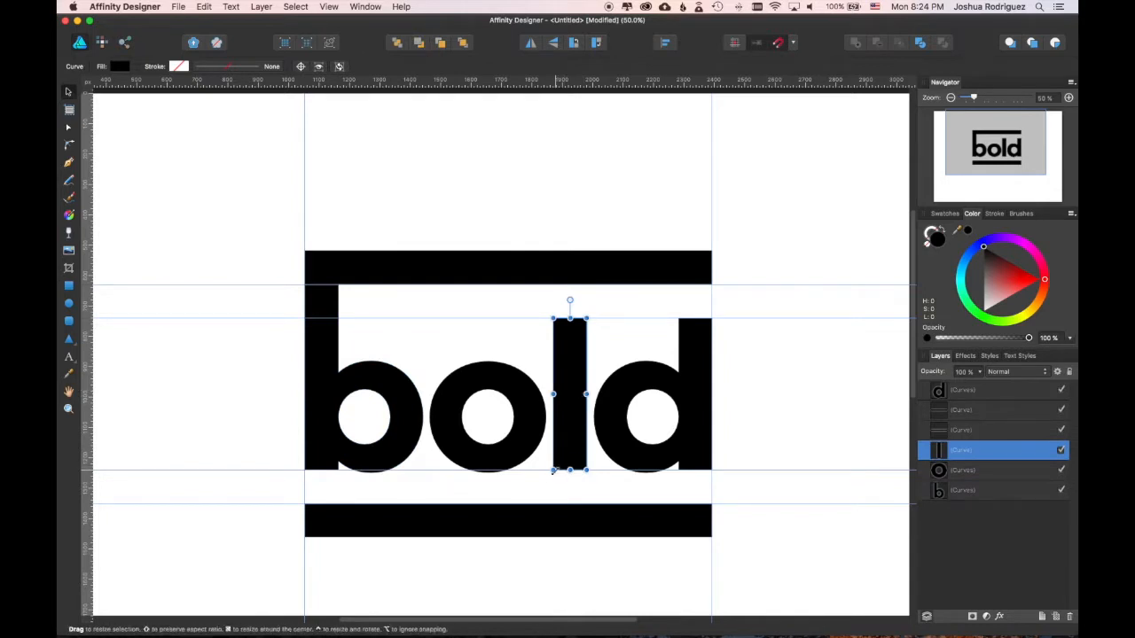
key("a")
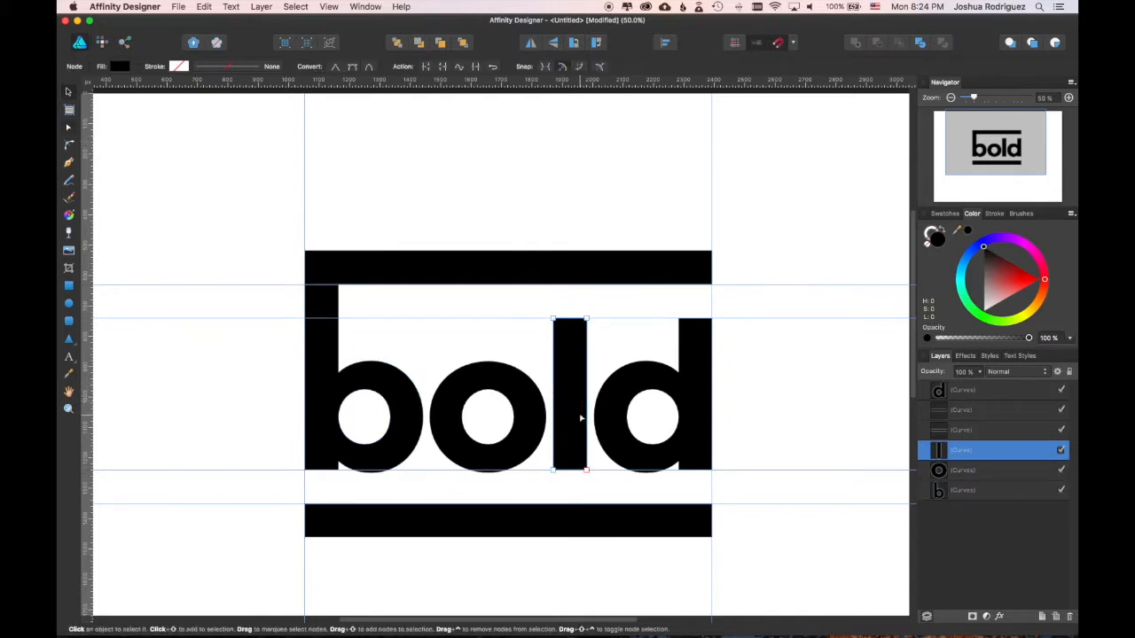
left_click_drag(543, 494, 586, 504)
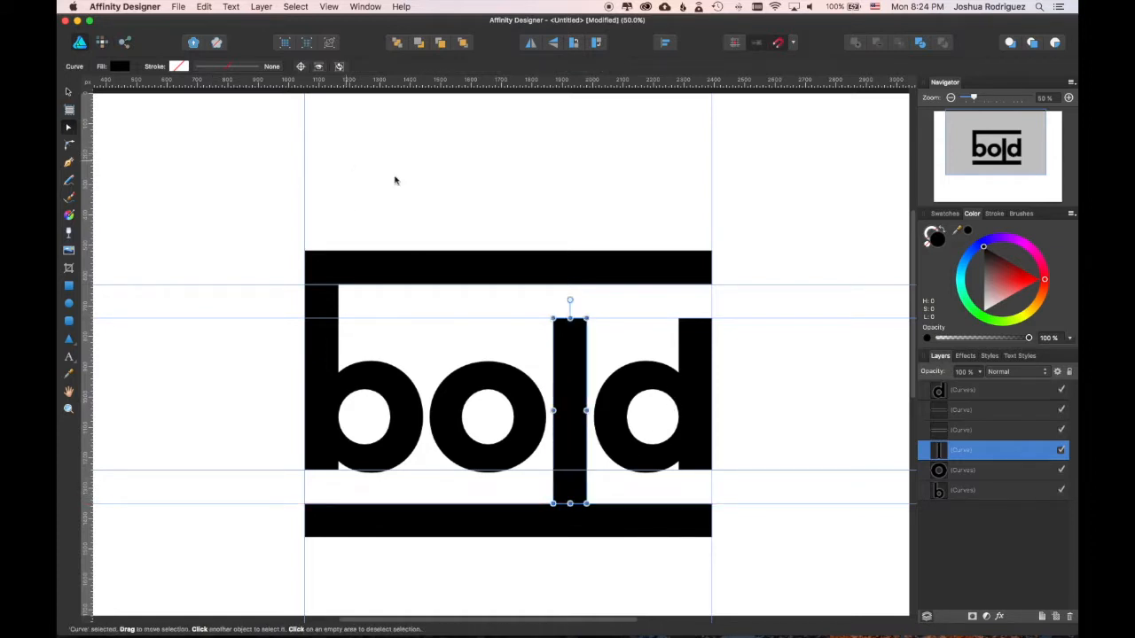
Step: Extend the d's stem upward by moving its two top nodes to the upper bar's bottom edge, and clear the selection
left_click(692, 399)
left_click_drag(722, 309, 681, 292)
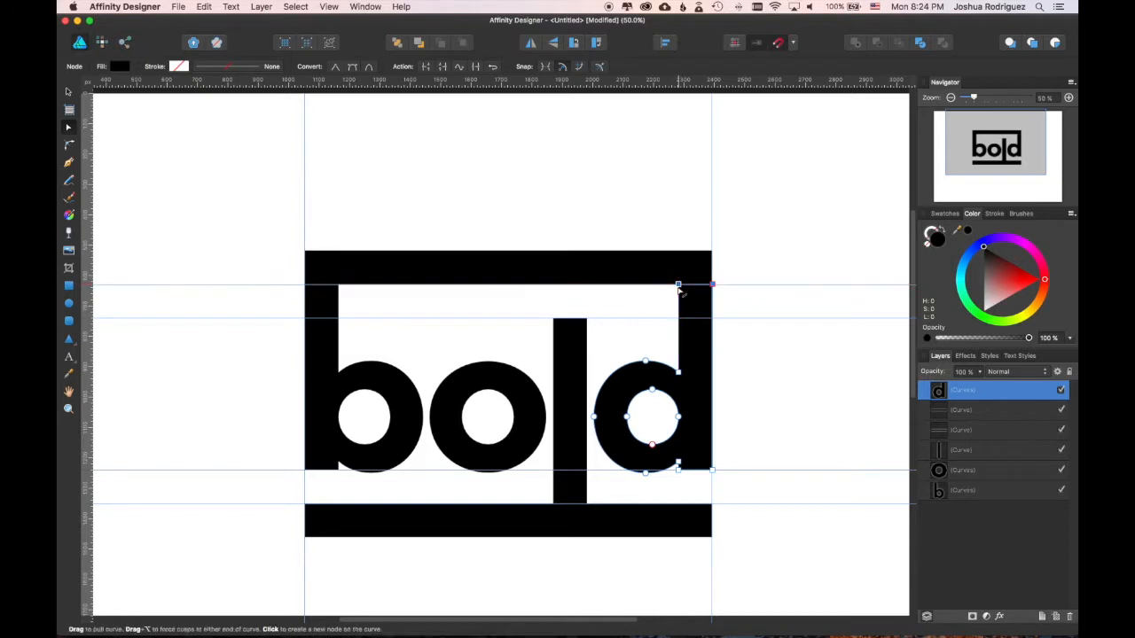
left_click(751, 253)
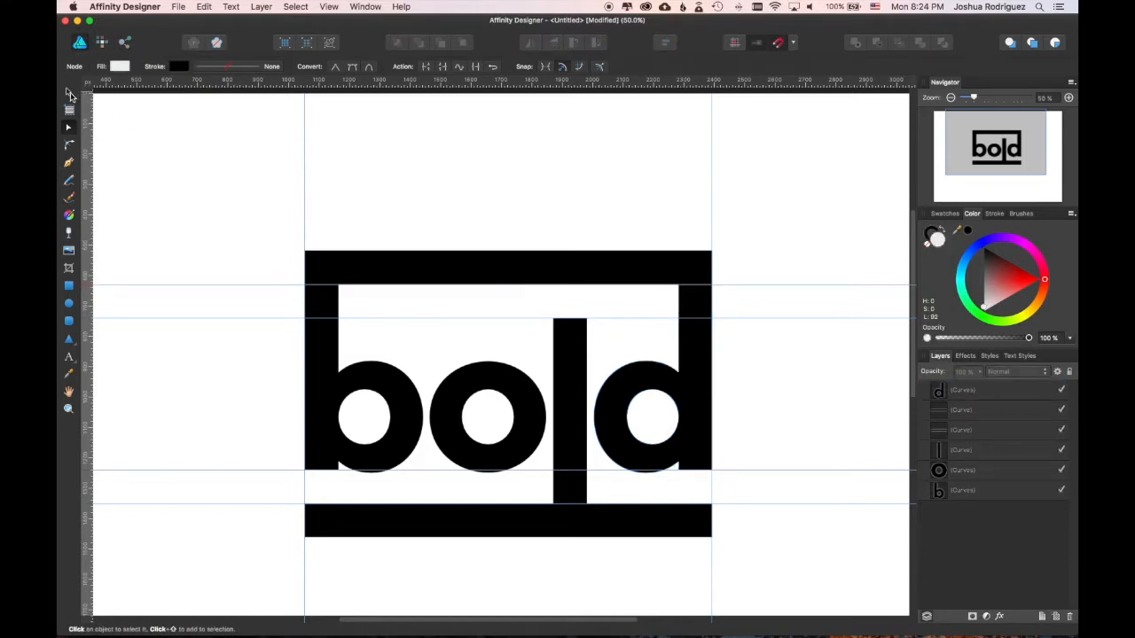
Step: Merge all the letters and both bars into a single shape with the Geometry Add operation
left_click(69, 92)
left_click_drag(248, 197, 750, 540)
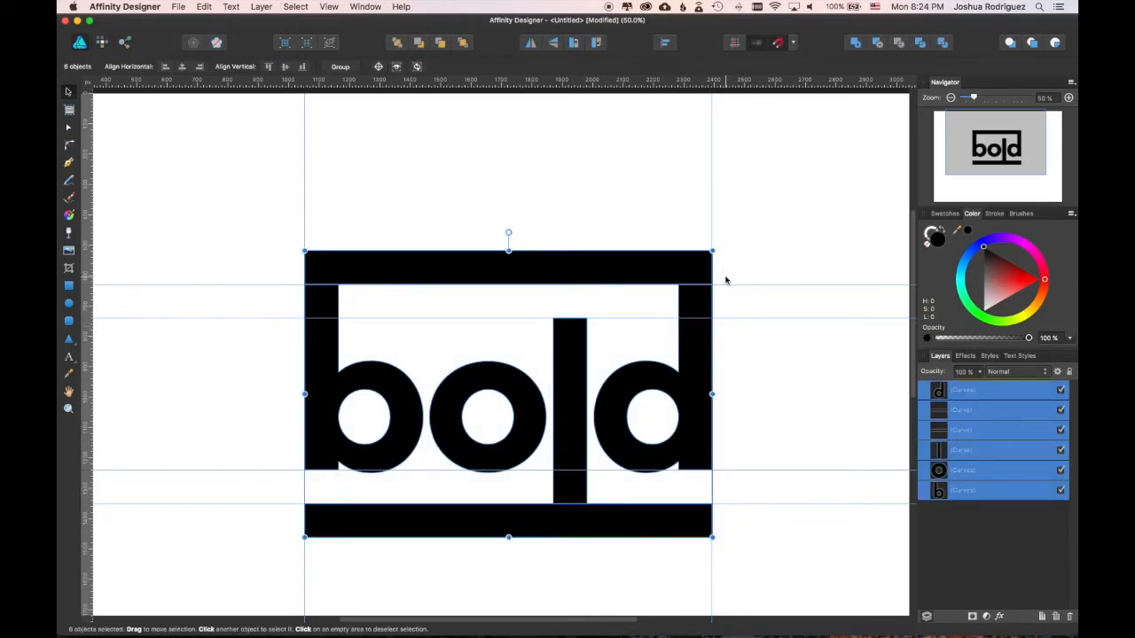
left_click_drag(735, 228, 232, 604)
left_click(253, 233)
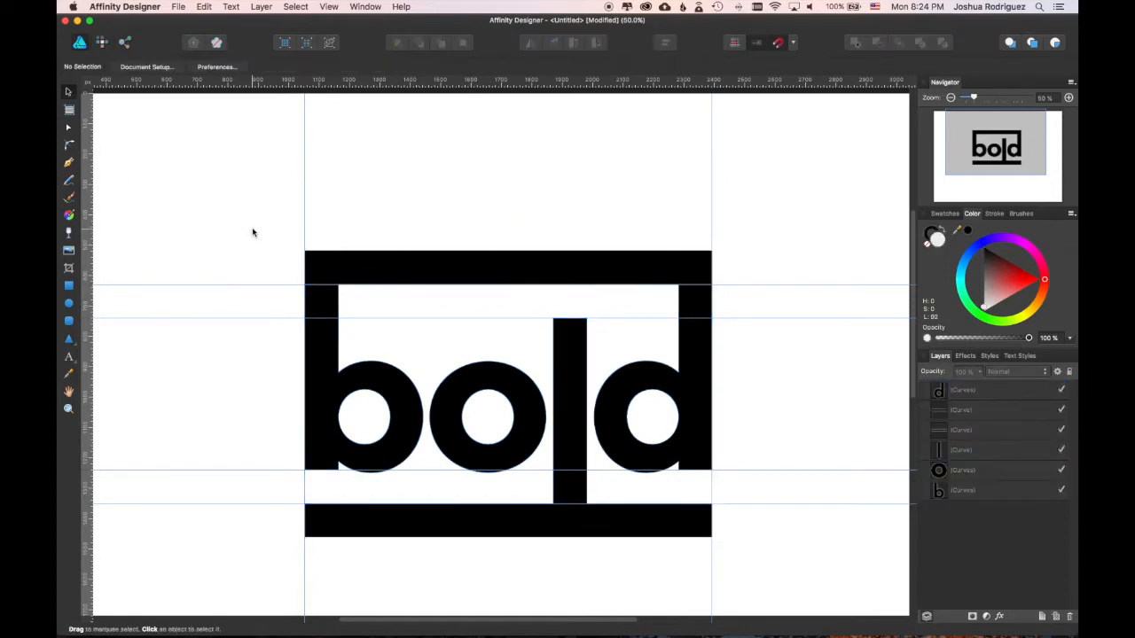
key("super+a")
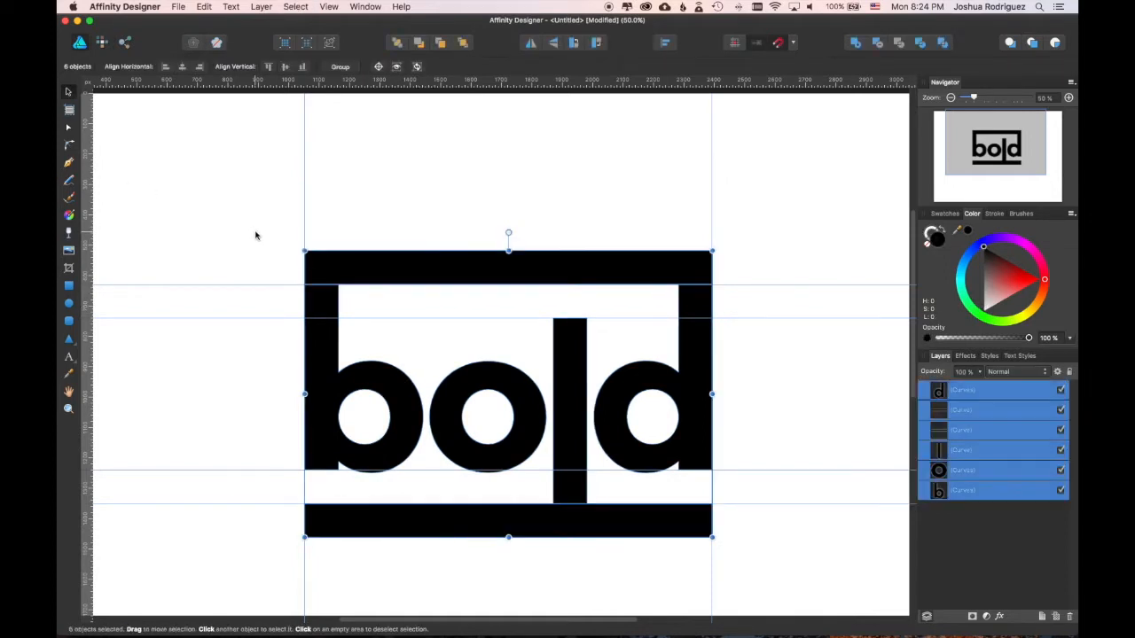
right_click(406, 278)
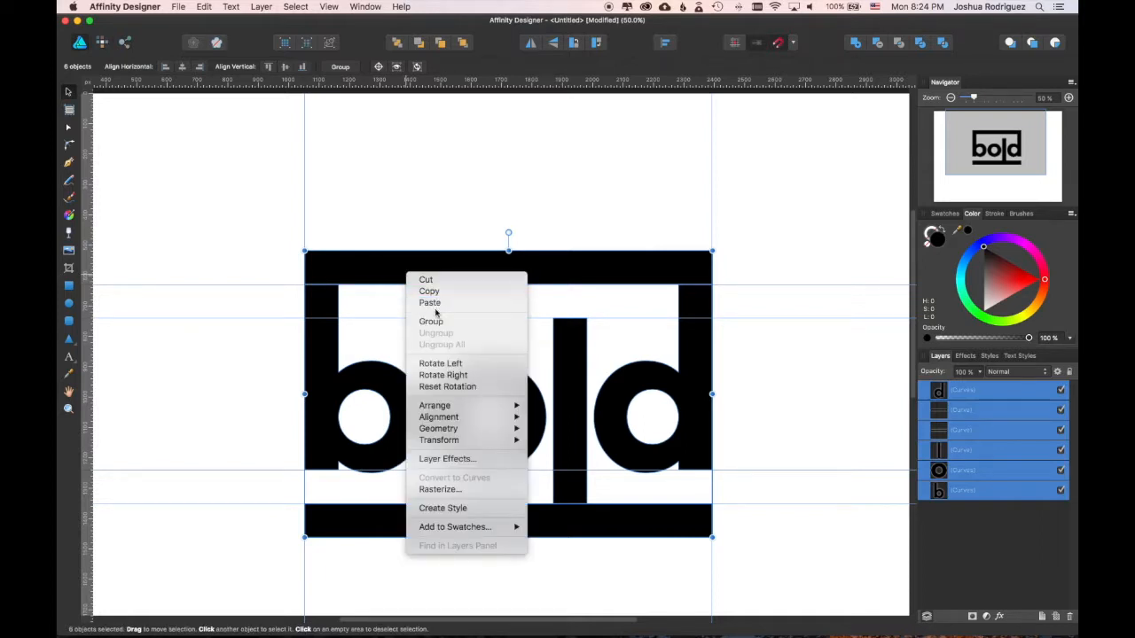
mouse_move(530, 429)
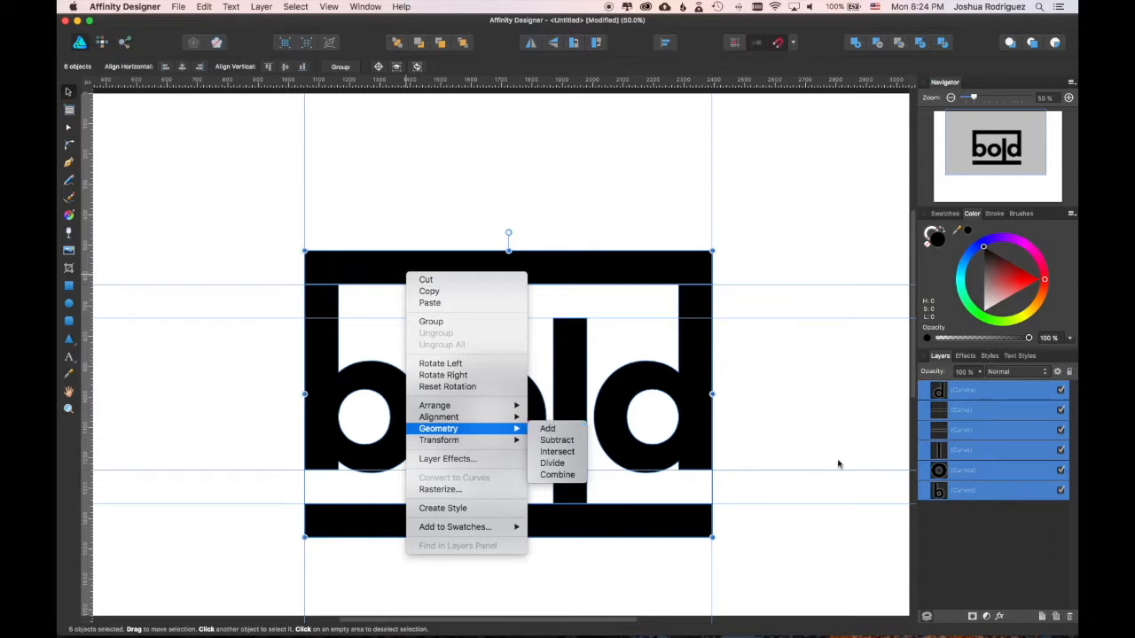
left_click(563, 430)
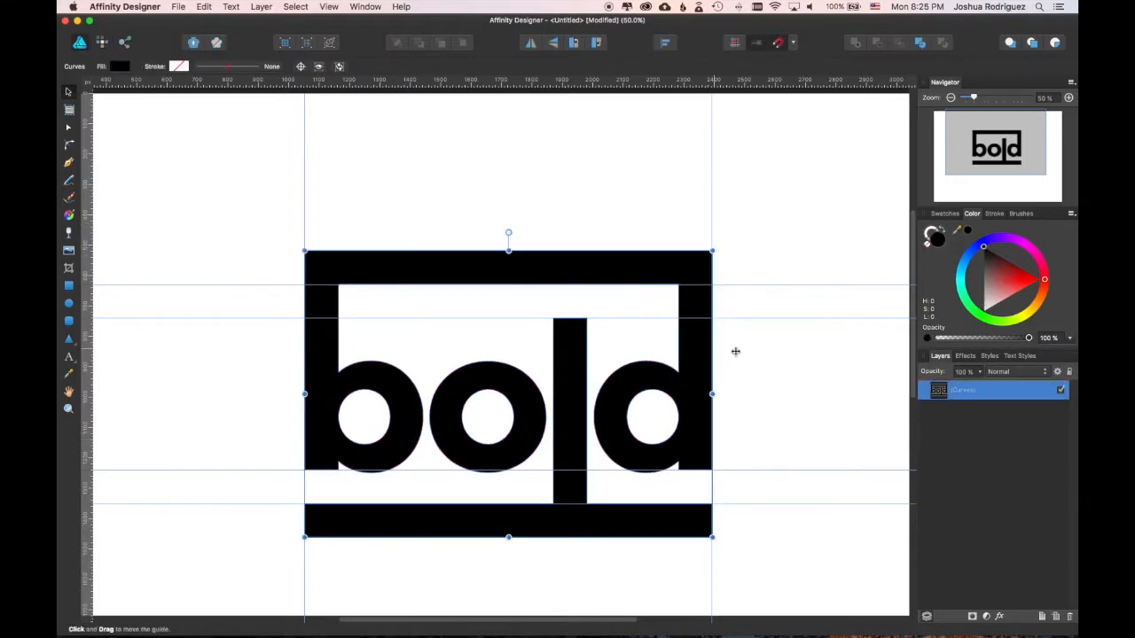
Step: Name the merged curves layer Logo and hide the guides
double_click(966, 391)
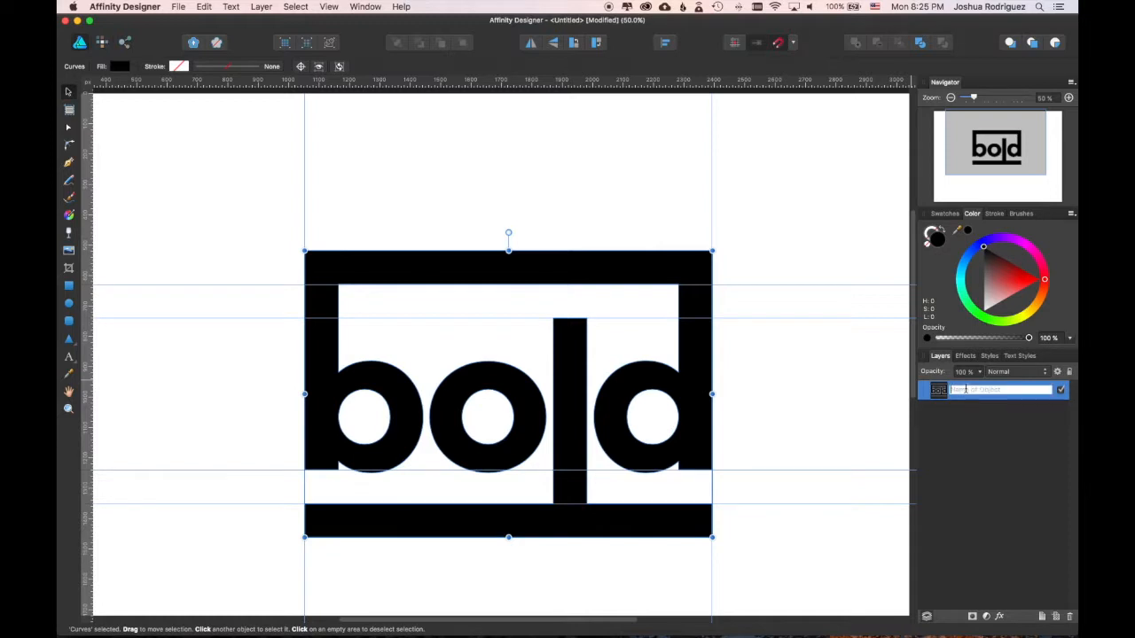
key("Return")
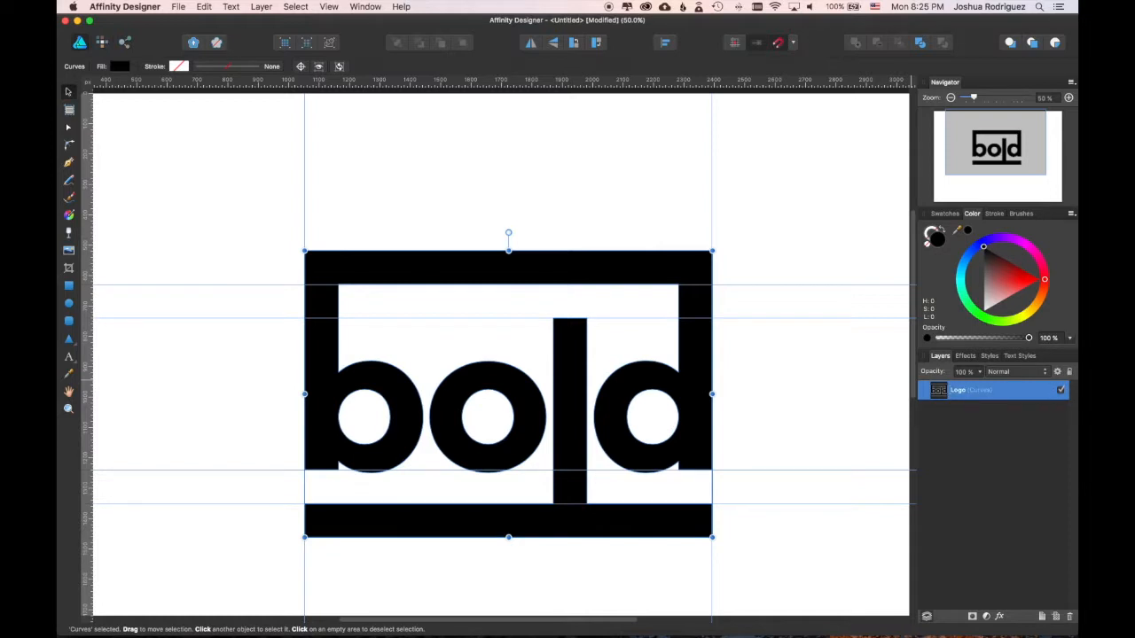
left_click(867, 282)
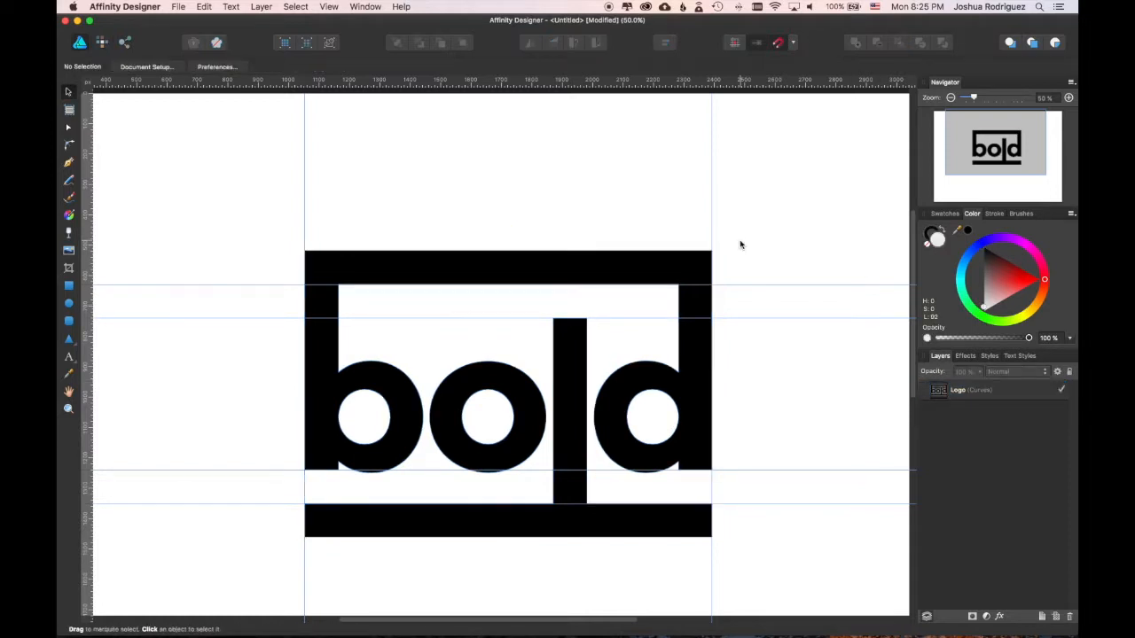
left_click(329, 7)
key("super+semicolon")
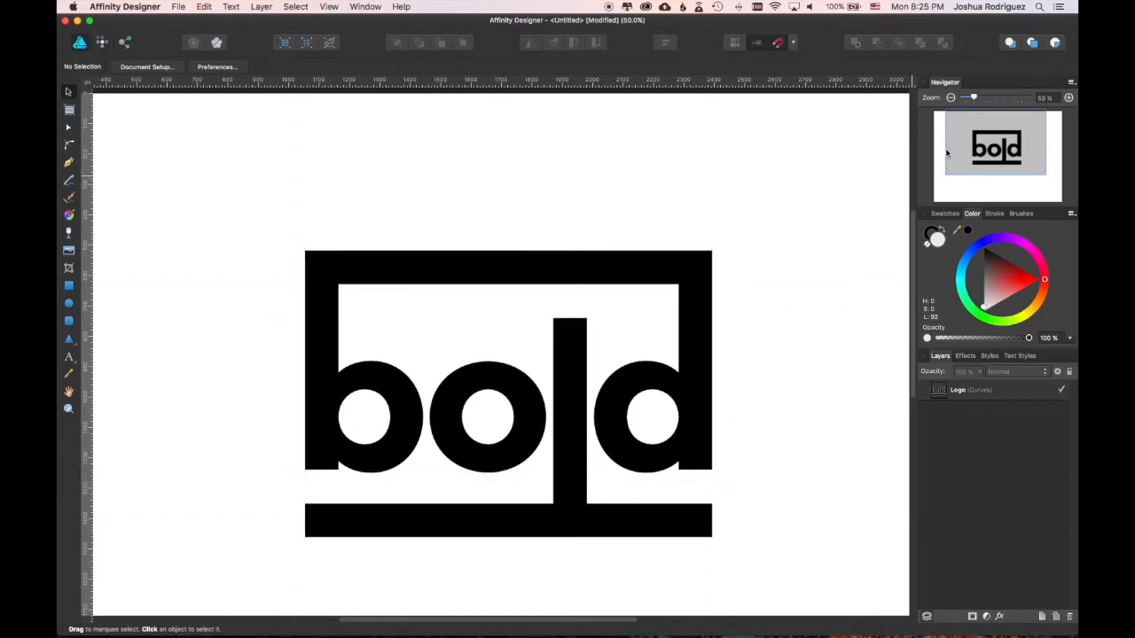
Step: Center the logo horizontally and vertically on the page
left_click(951, 98)
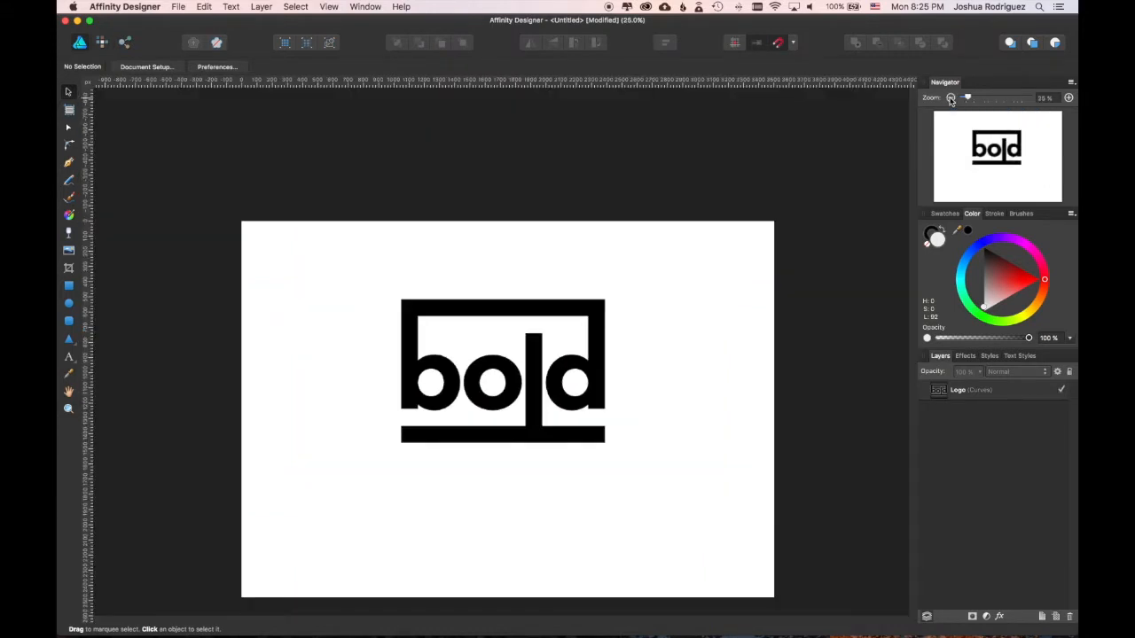
left_click(573, 315)
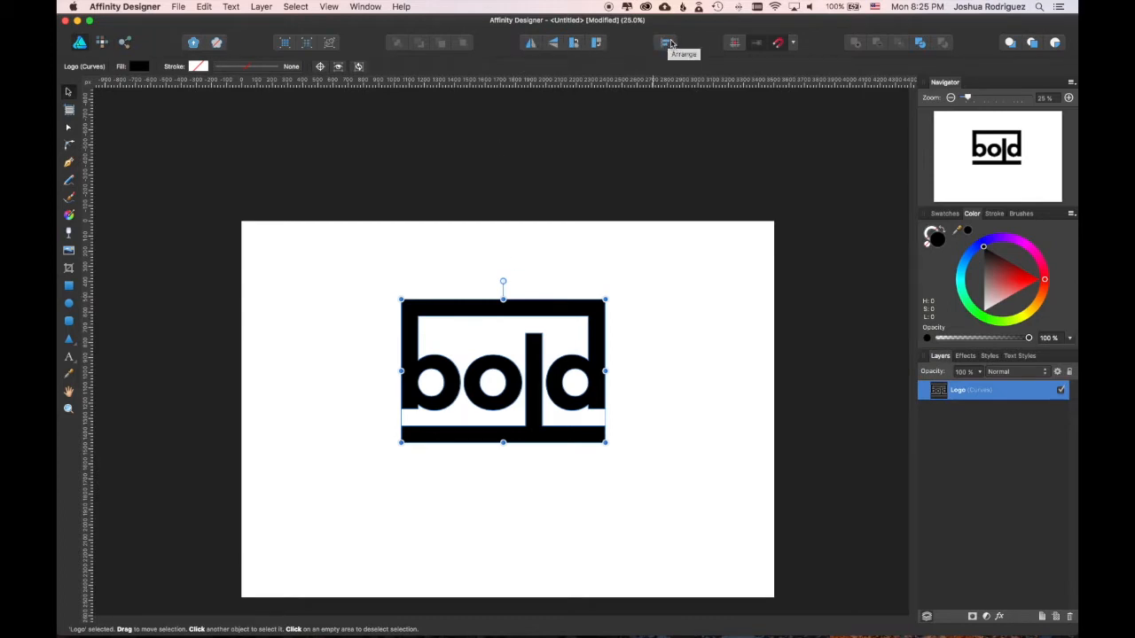
left_click(666, 45)
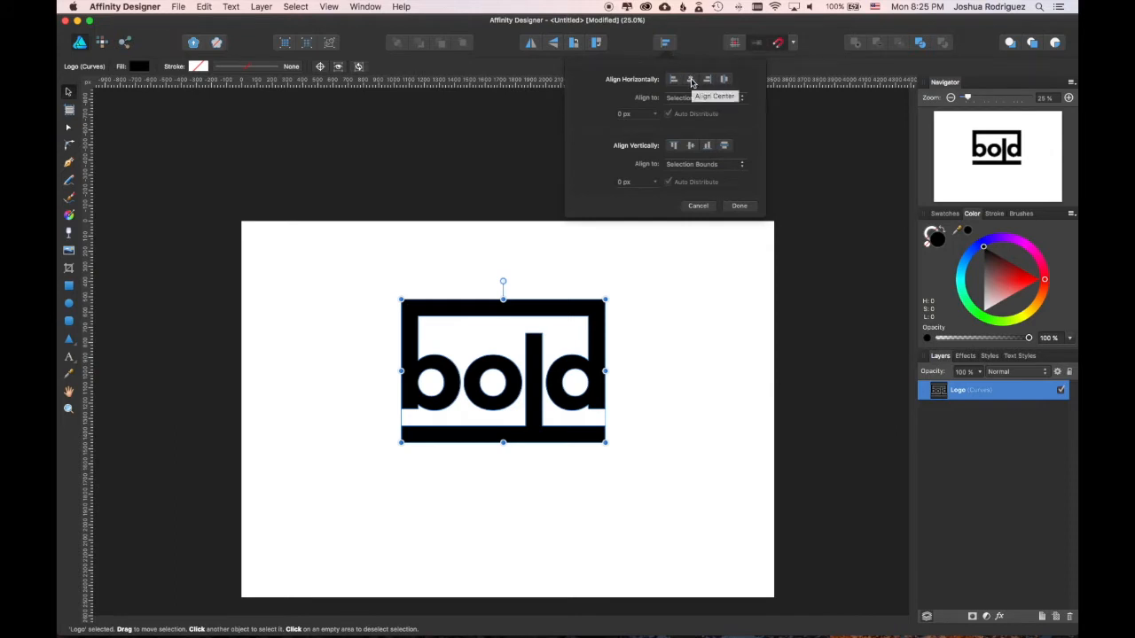
left_click(691, 80)
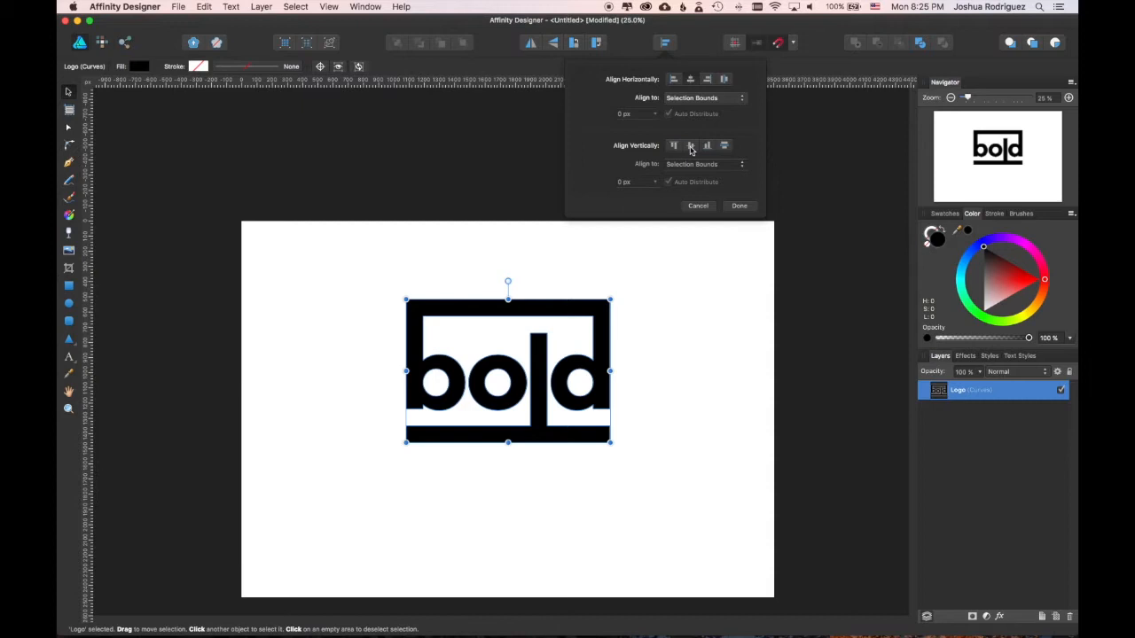
left_click(692, 146)
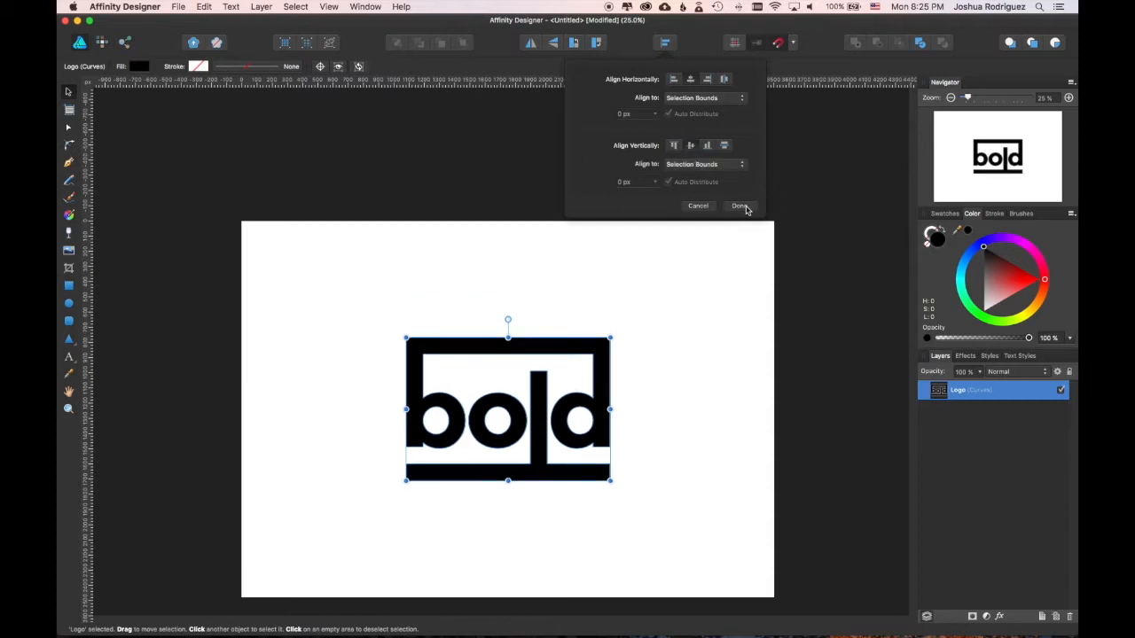
left_click(741, 206)
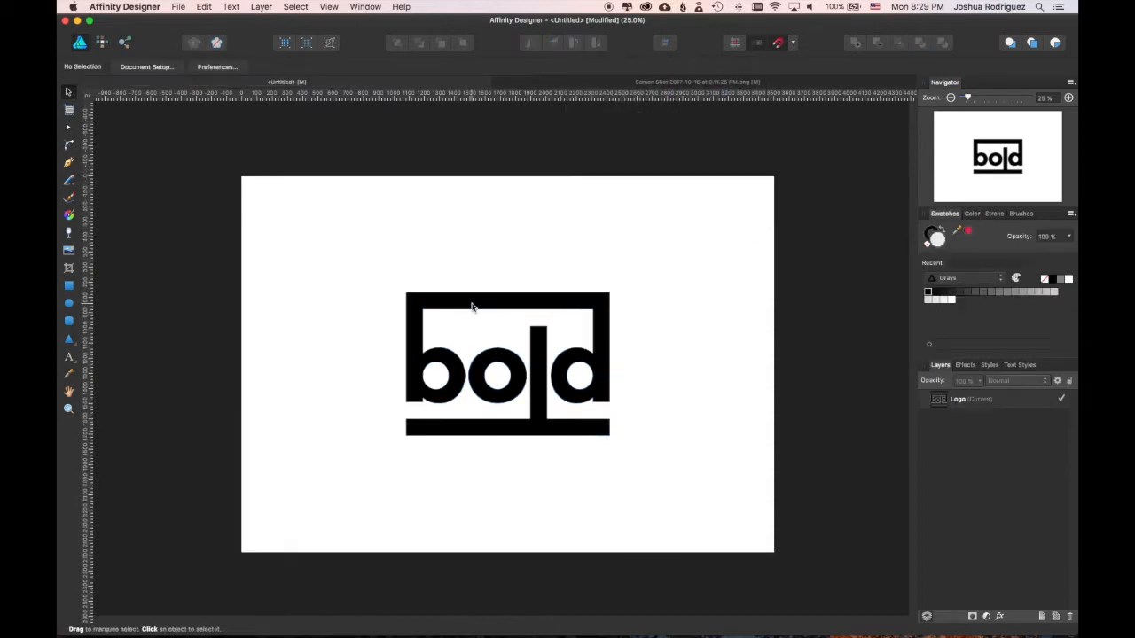
Step: Set the logo's fill to the red hex colour D52B46 using RGB Hex Sliders, and clear the selection
left_click(472, 305)
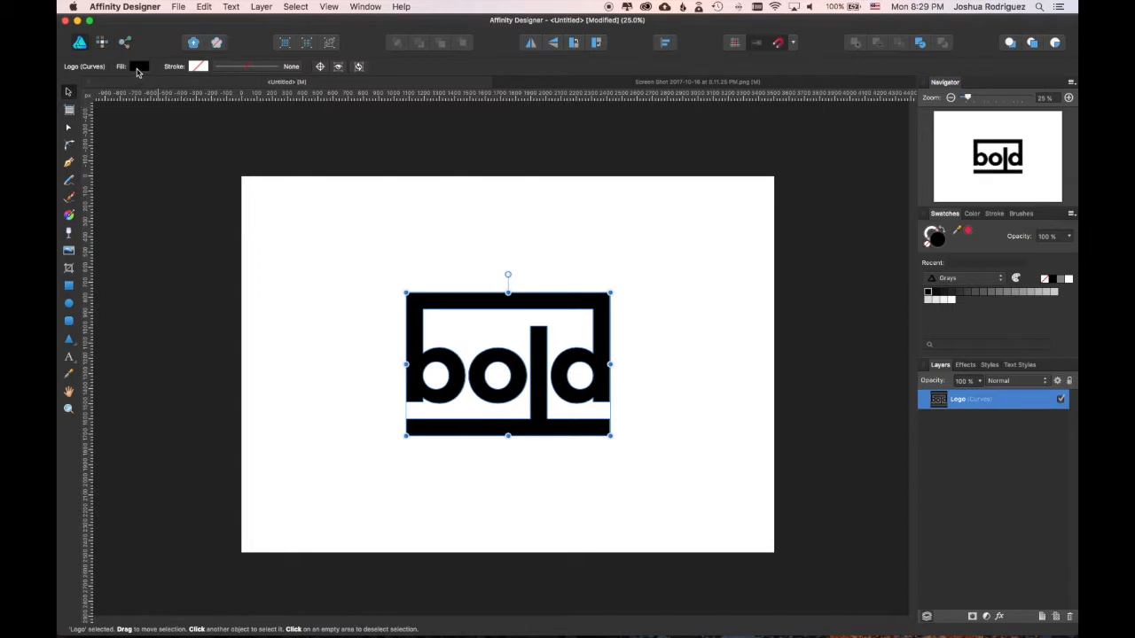
left_click(139, 68)
left_click(168, 99)
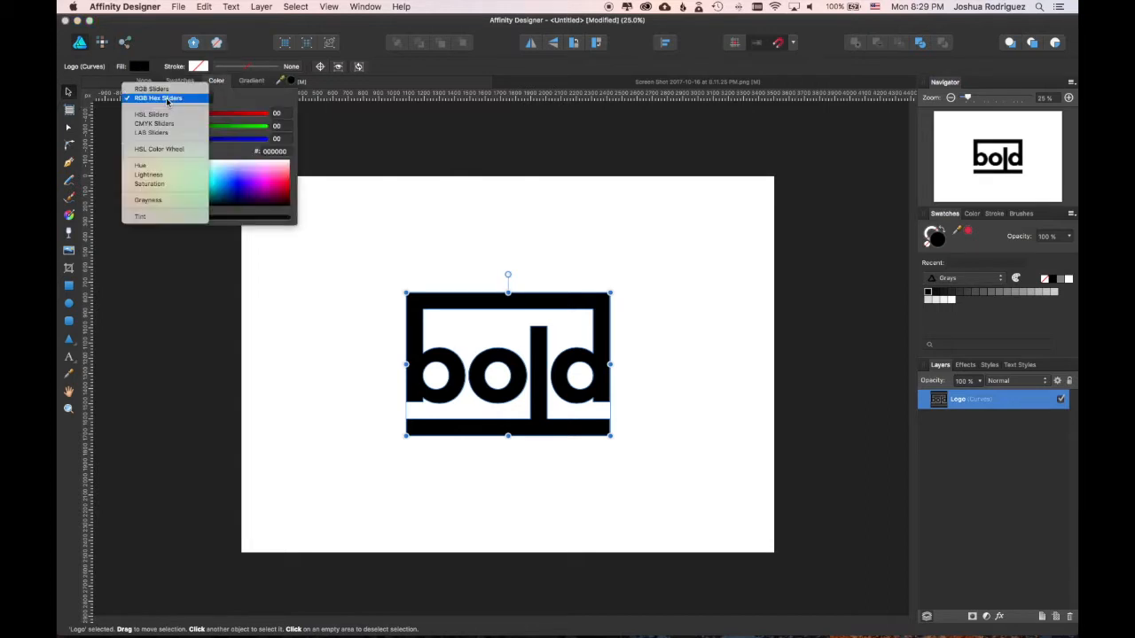
left_click(167, 149)
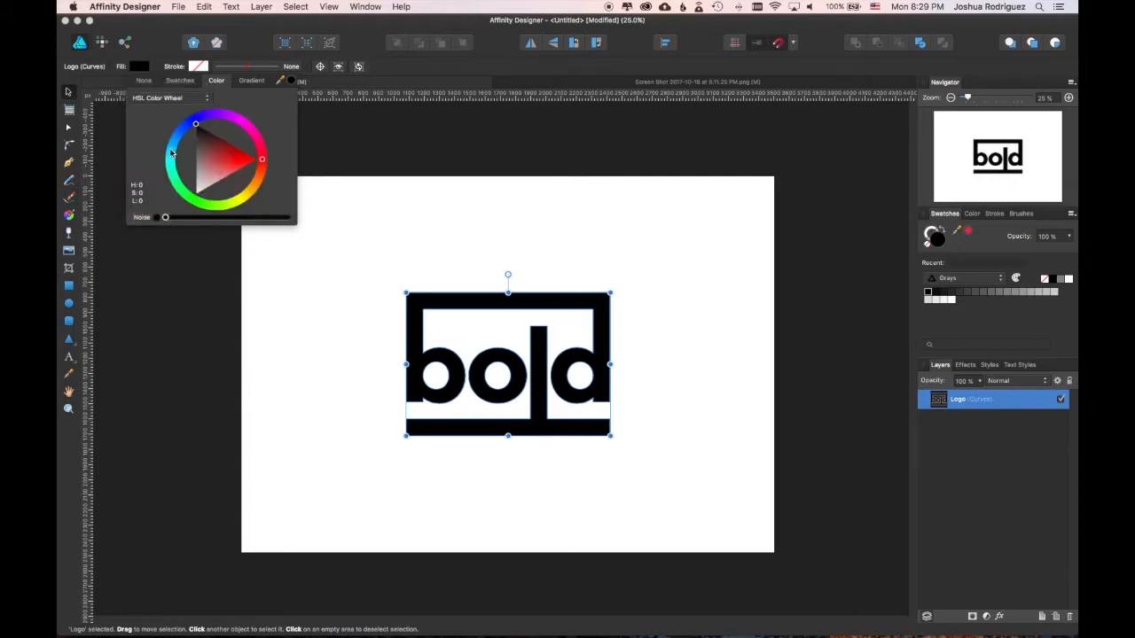
left_click(185, 98)
left_click(177, 47)
left_click(268, 151)
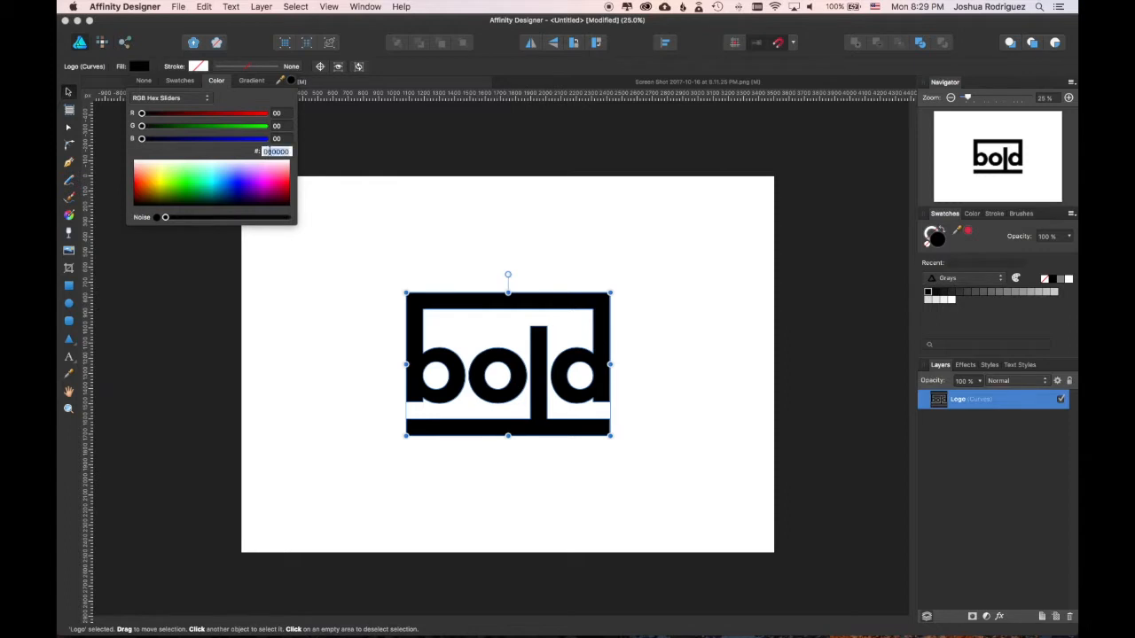
type("d3")
key("Return")
left_click(385, 168)
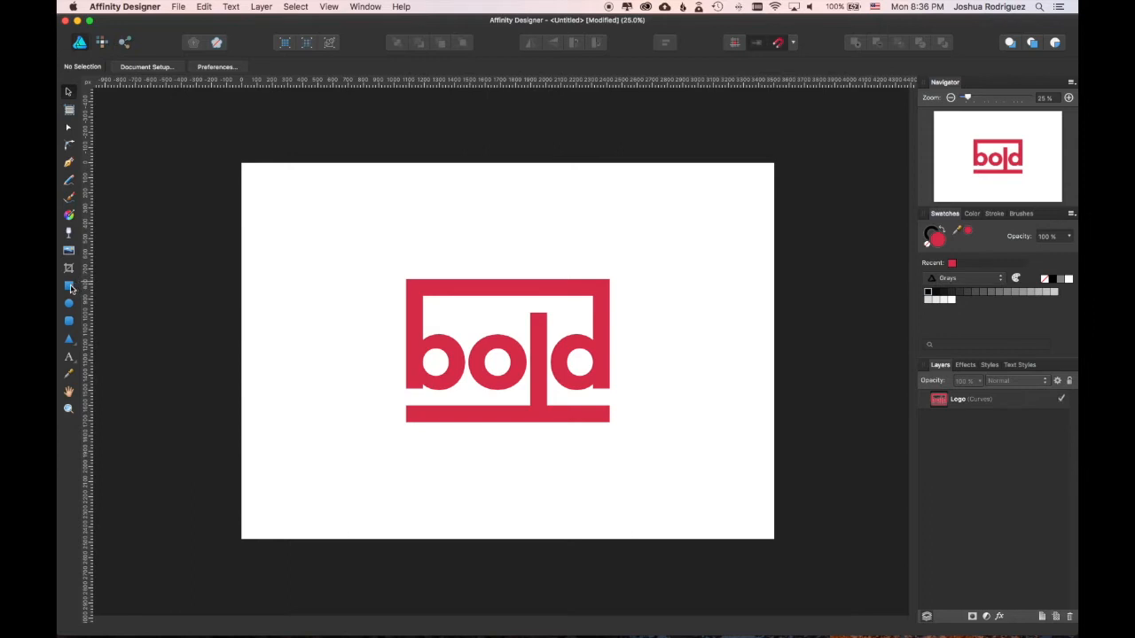
Step: Draw a rectangle that covers the entire page
left_click(70, 286)
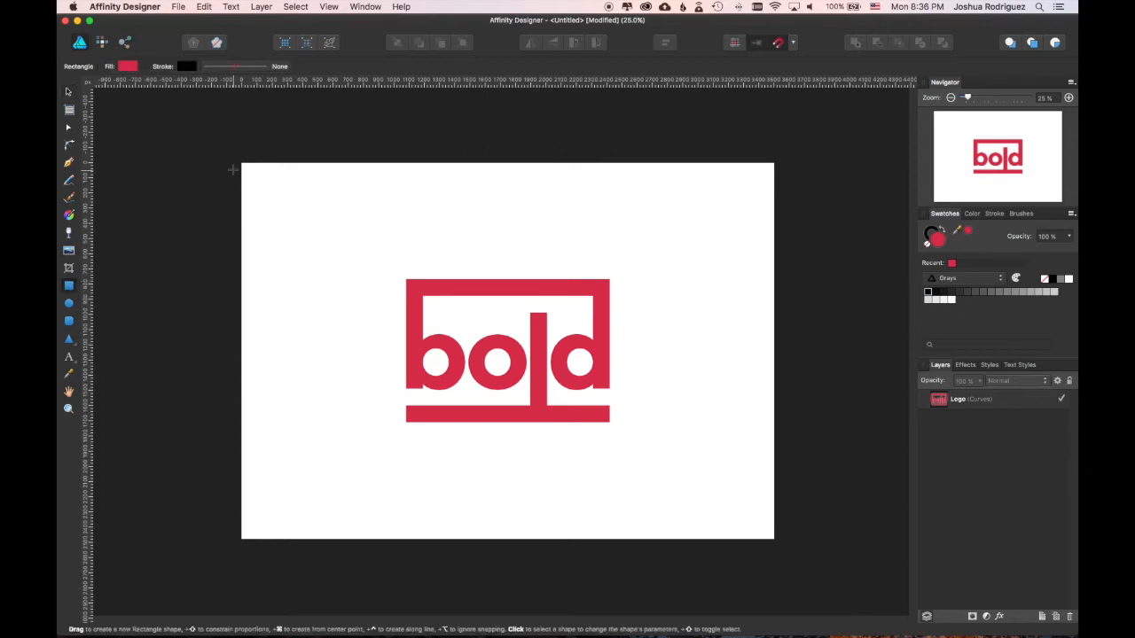
left_click_drag(242, 163, 773, 539)
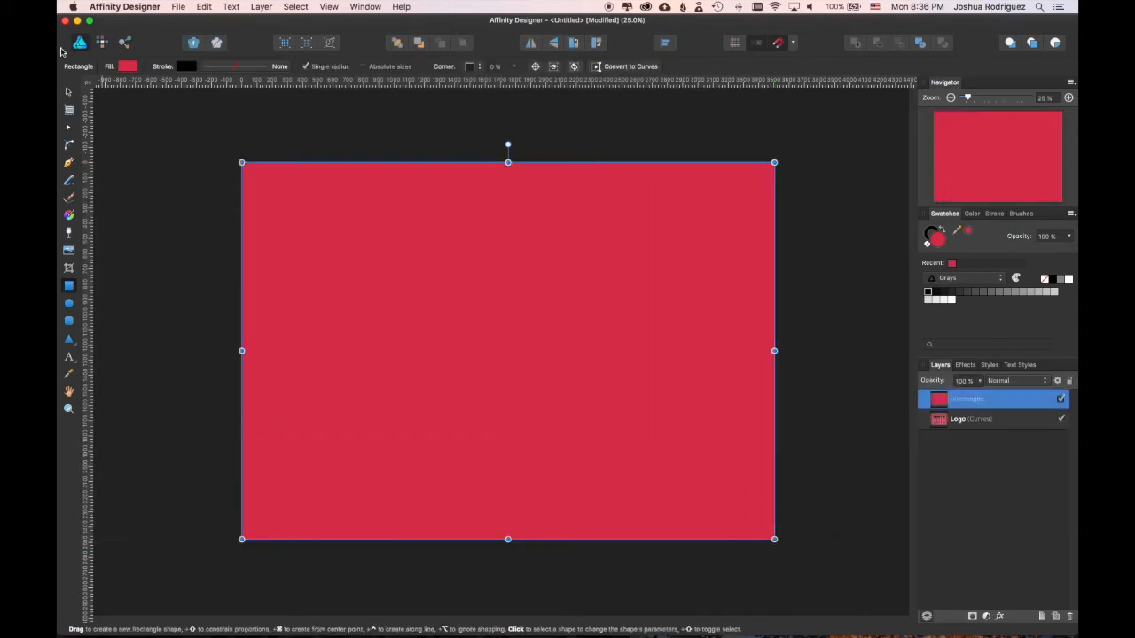
left_click(70, 92)
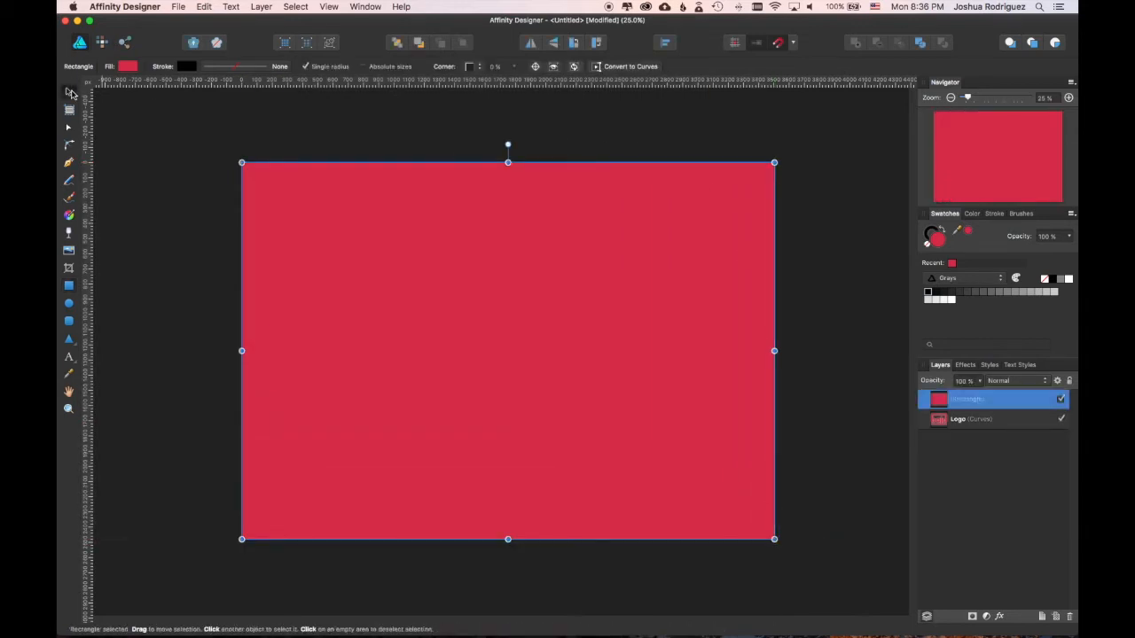
Step: Move the rectangle below the Logo layer and name it BG
double_click(981, 401)
left_click(999, 435)
left_click_drag(991, 402, 990, 442)
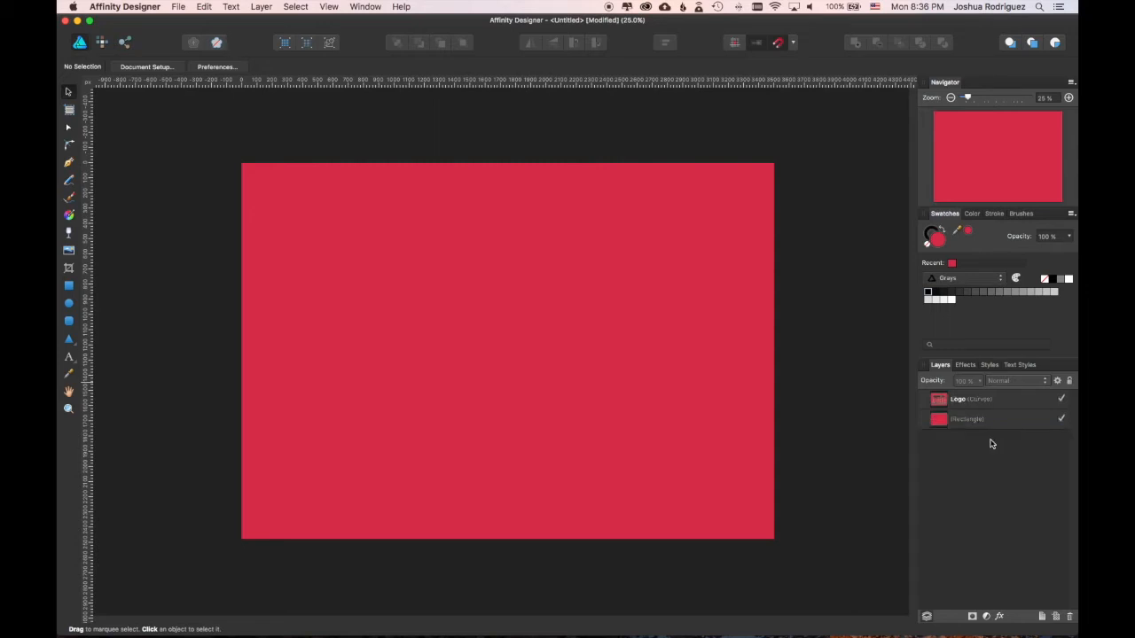
double_click(964, 422)
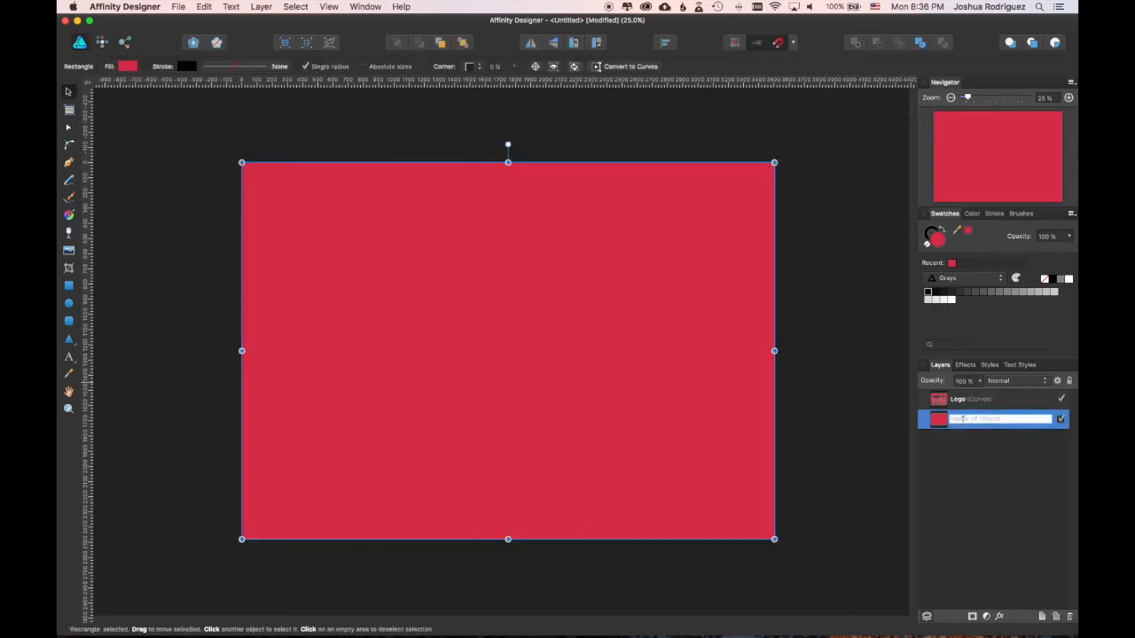
type("BG")
key("Return")
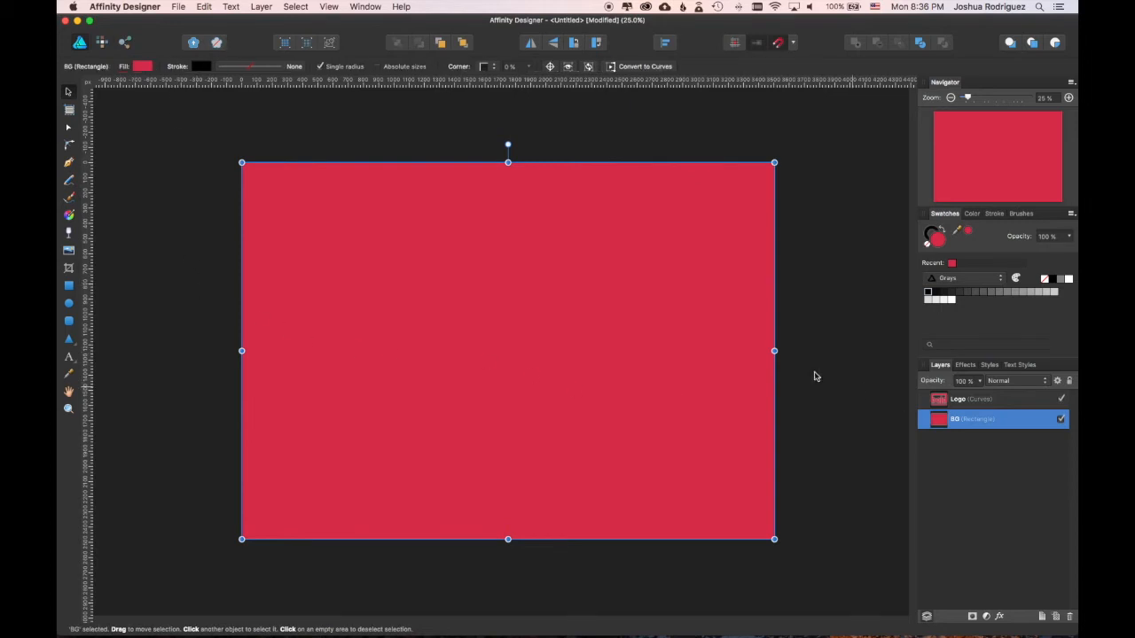
Step: Set the BG rectangle's fill to the cream hex colour FCECCF and clear the selection
left_click(146, 68)
left_click(289, 152)
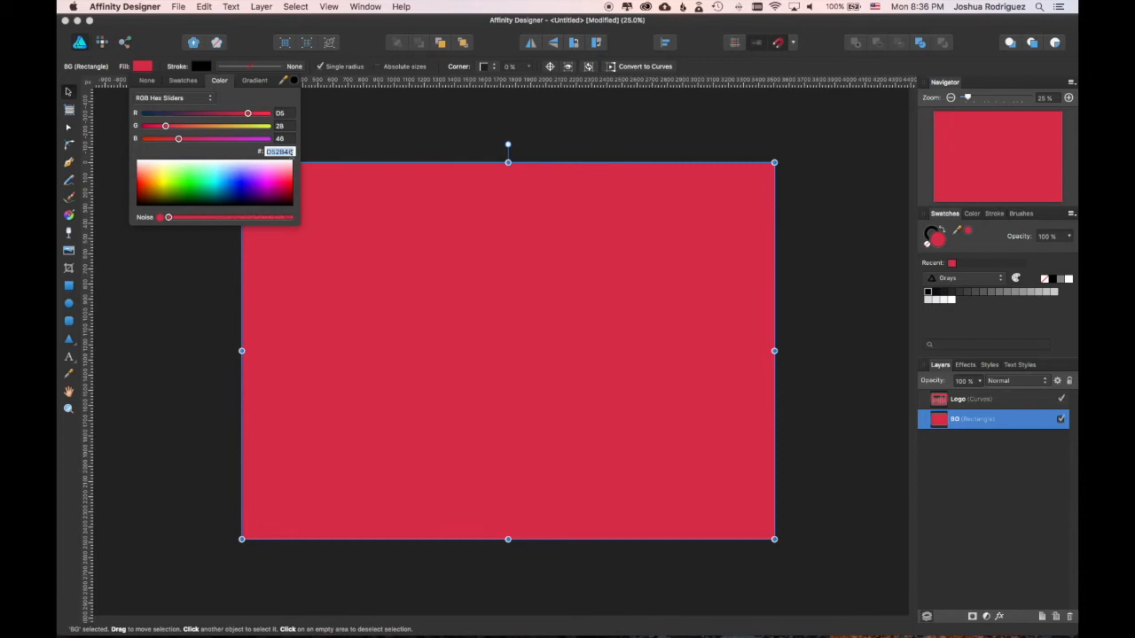
type("f")
type("ceccf")
key("Return")
left_click(428, 130)
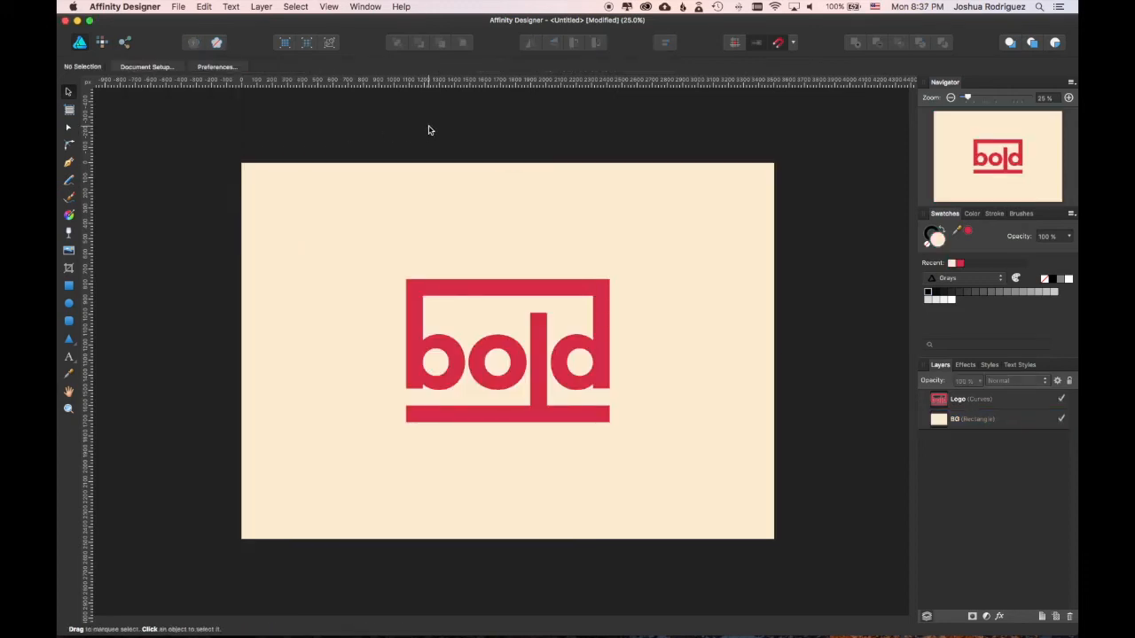